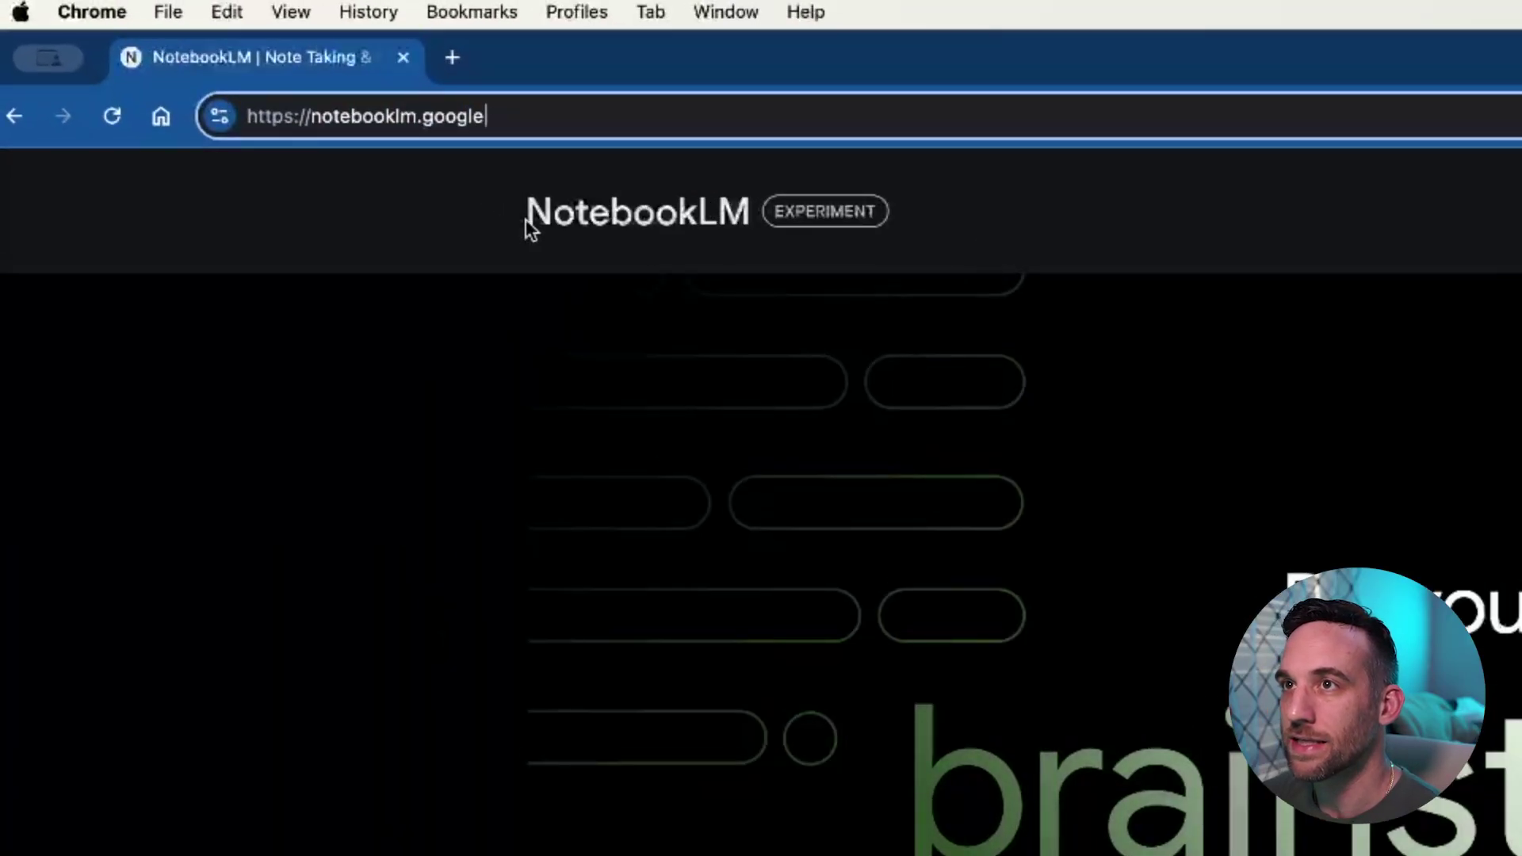
- On the notebooklm.google landing page, scroll down to the virtual research assistant section
click(866, 217)
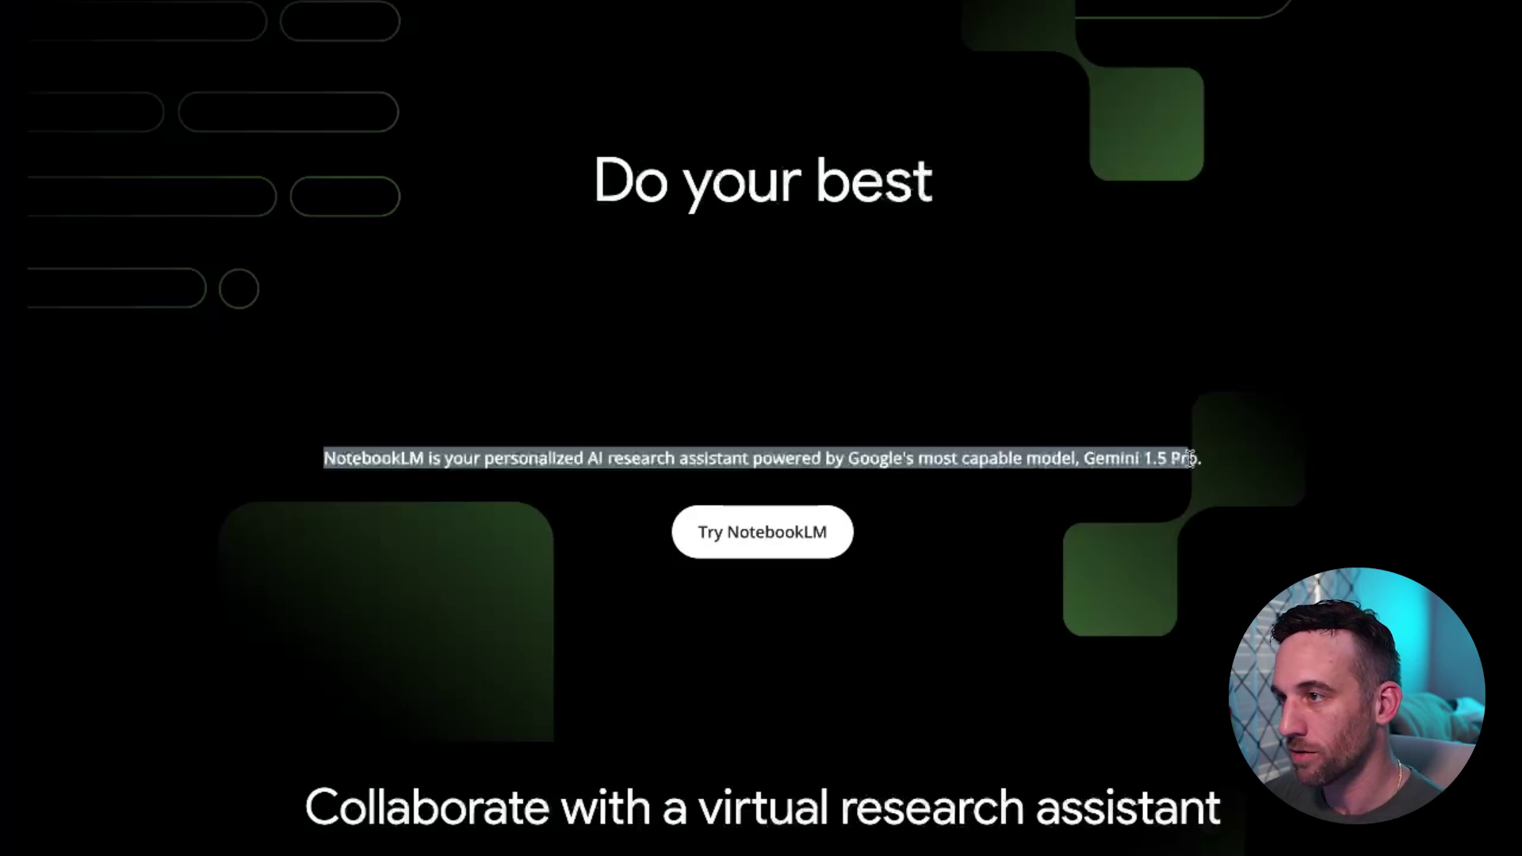
scroll(1005, 527, down, 4)
scroll(1005, 528, down, 2)
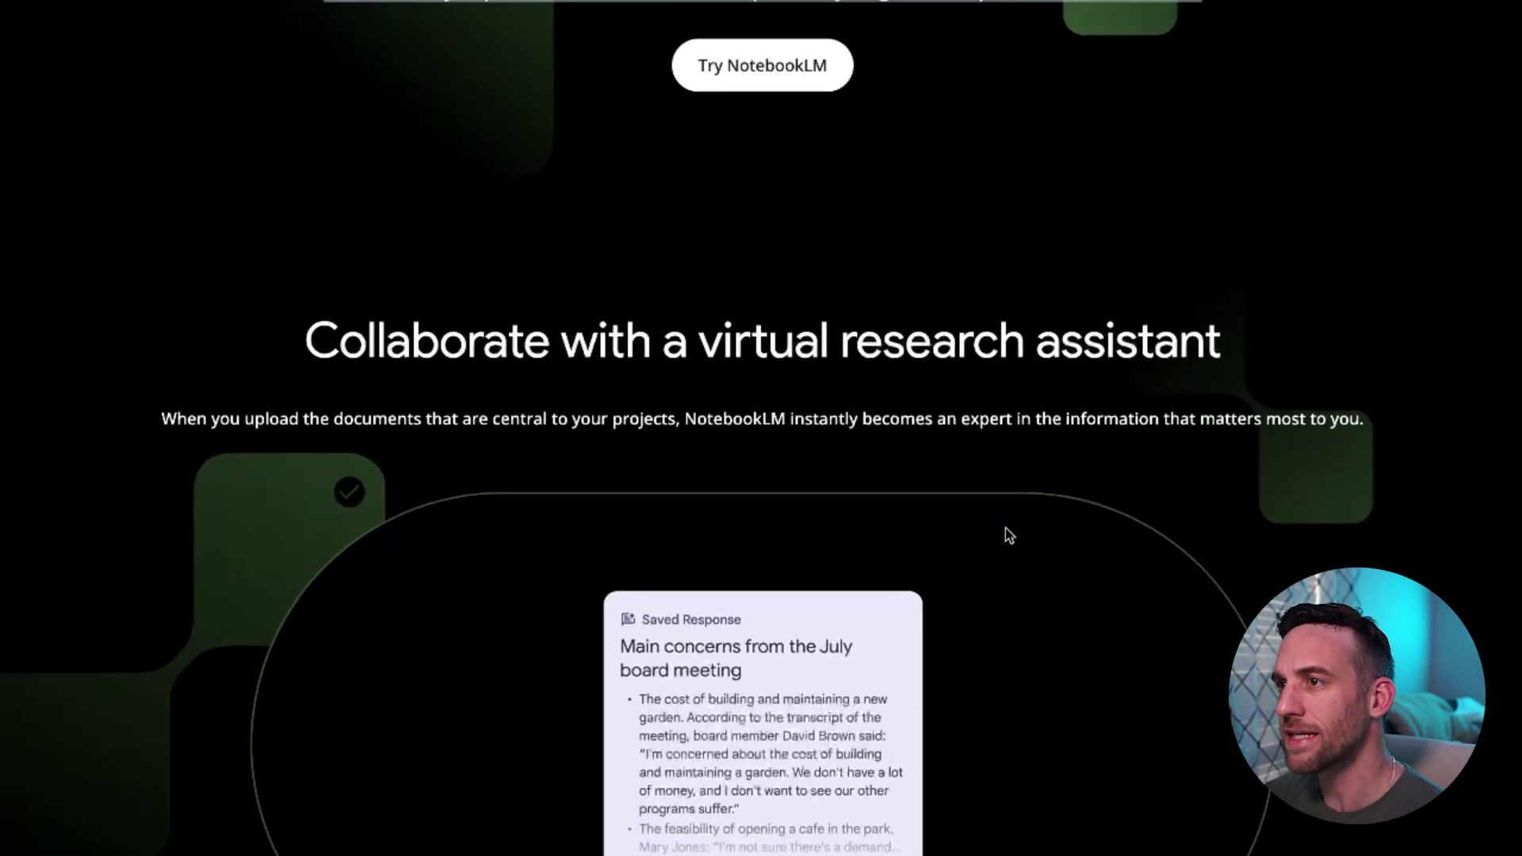
scroll(1005, 528, down, 2)
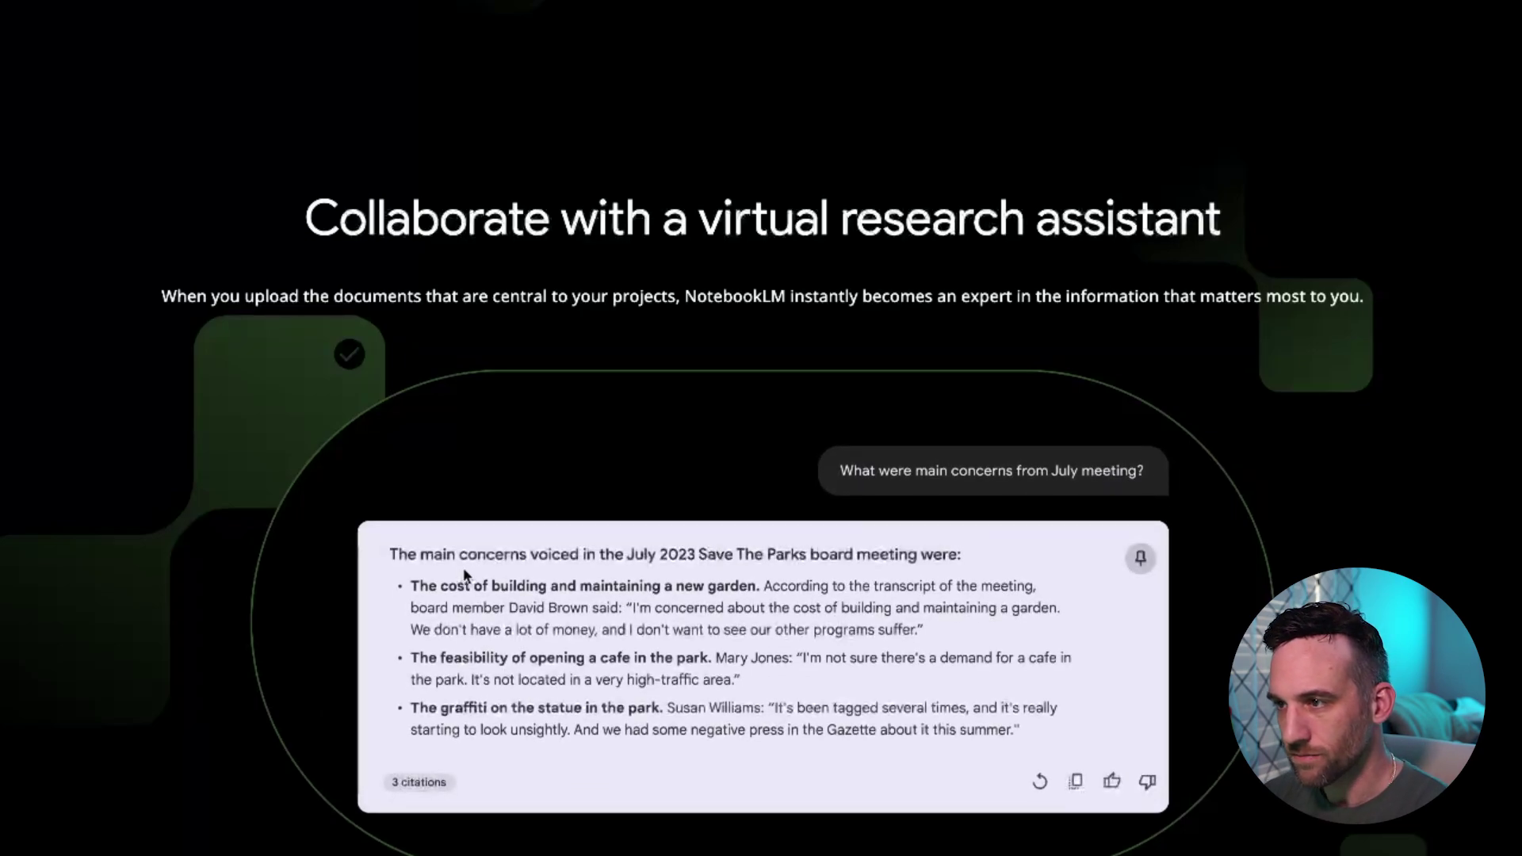
scroll(462, 567, down, 1)
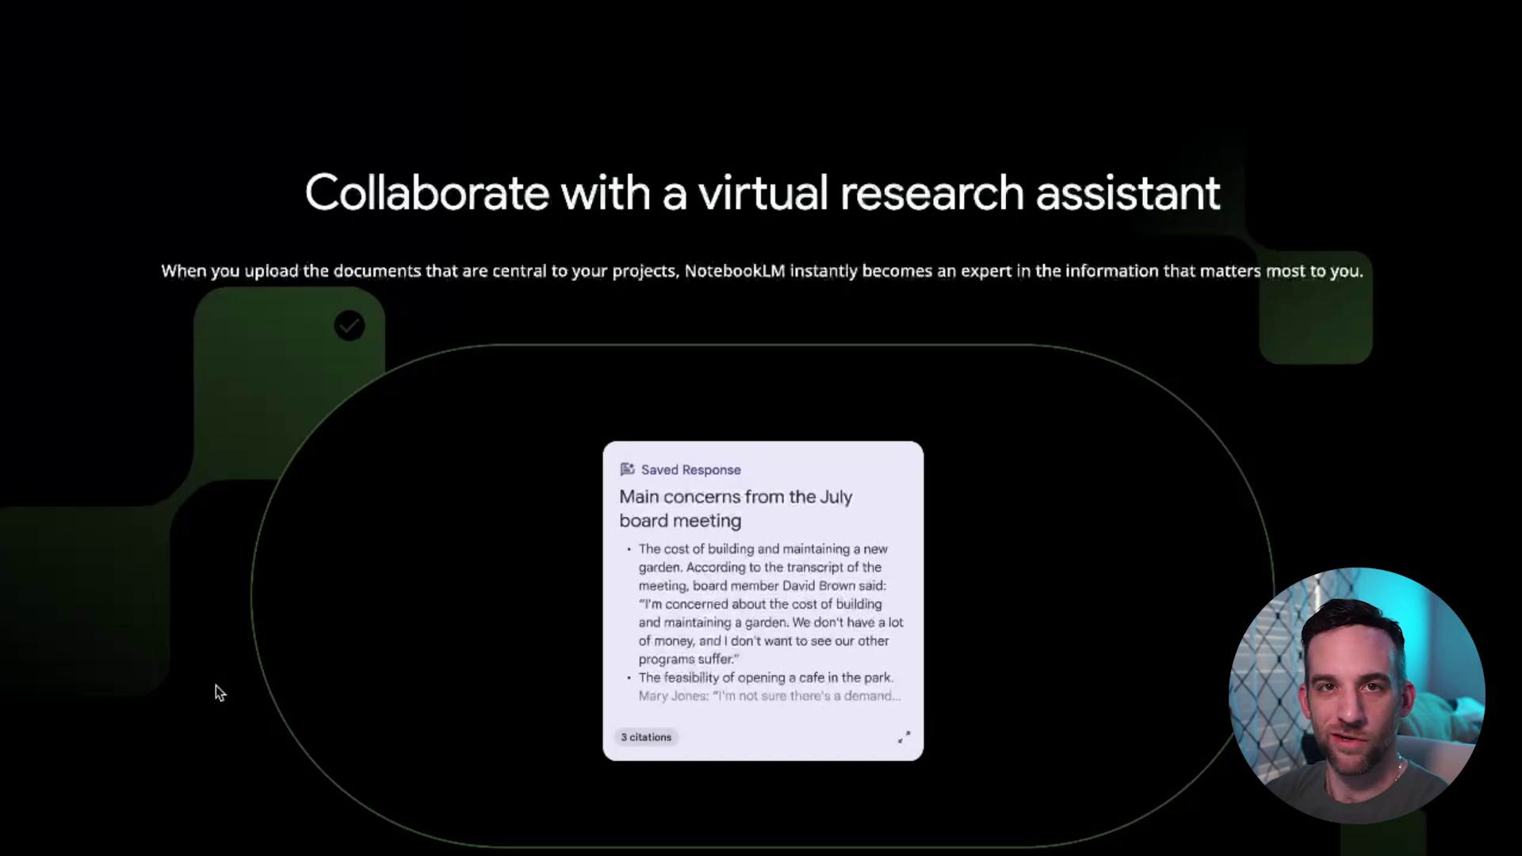
scroll(230, 683, down, 5)
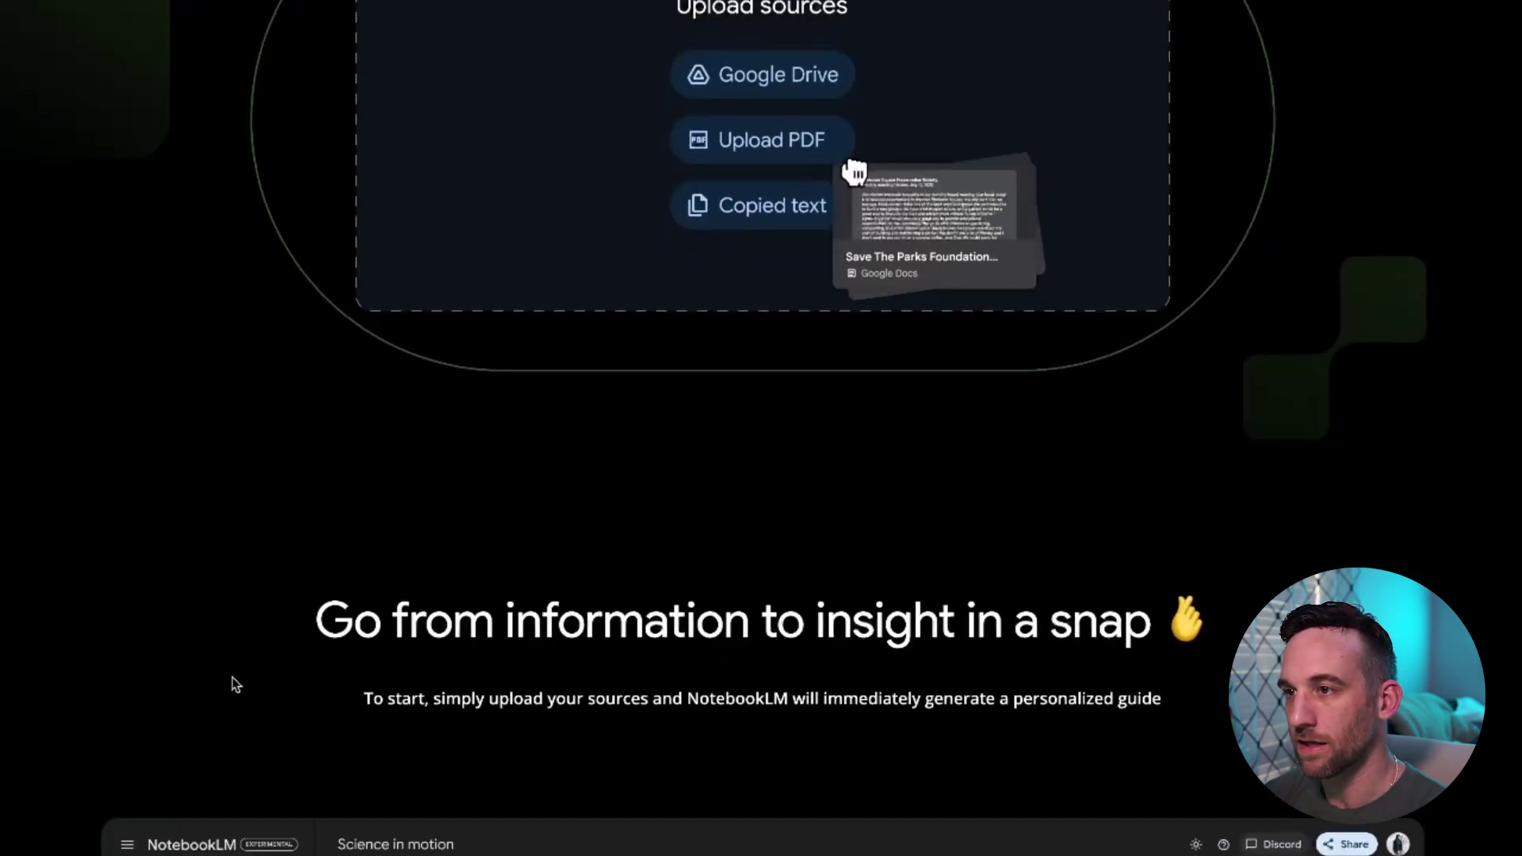
scroll(234, 683, down, 3)
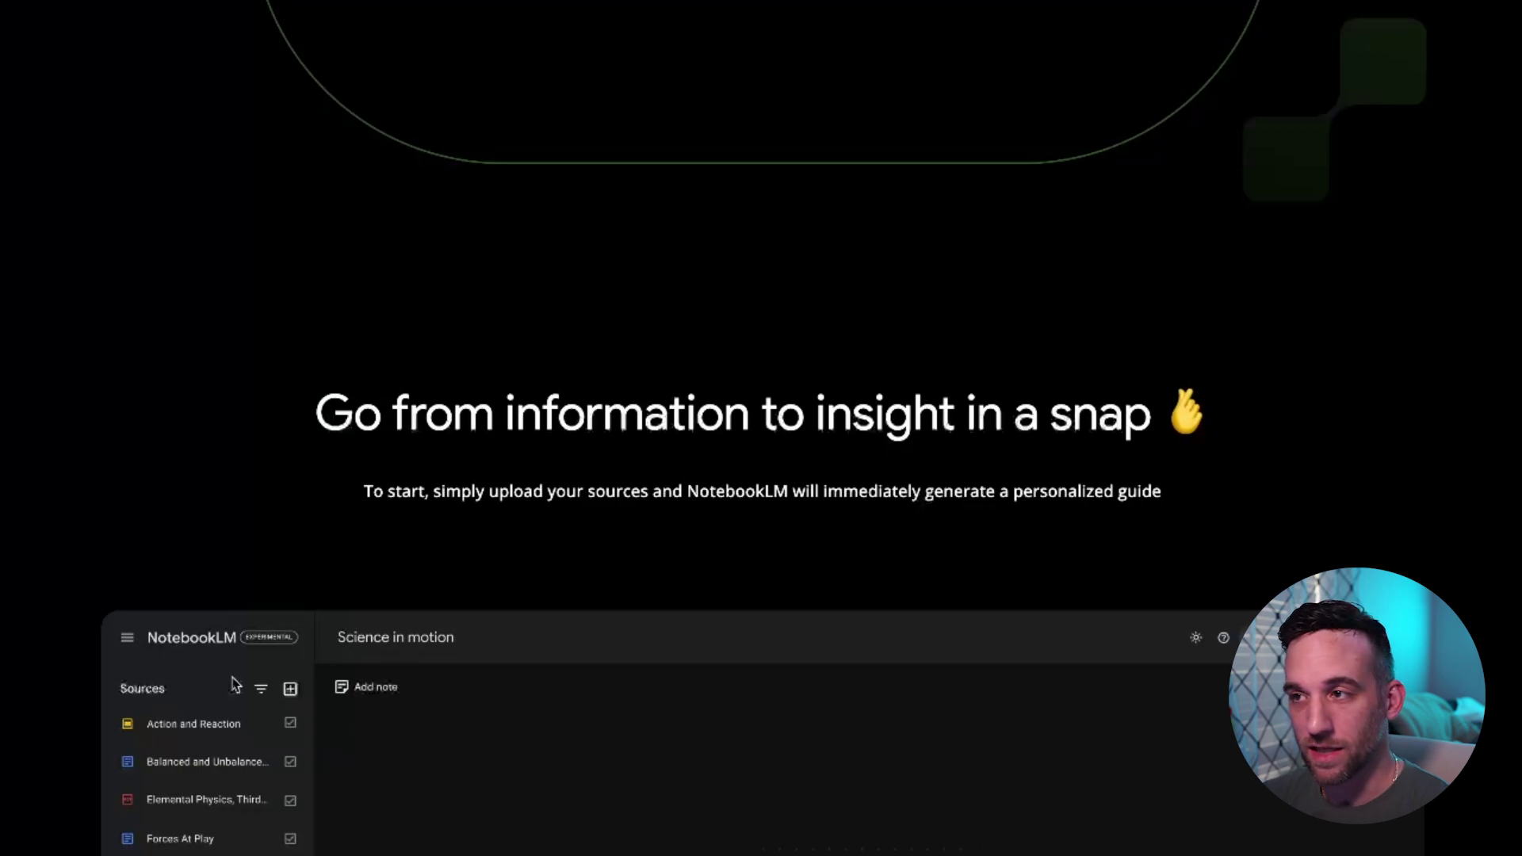
scroll(156, 443, down, 10)
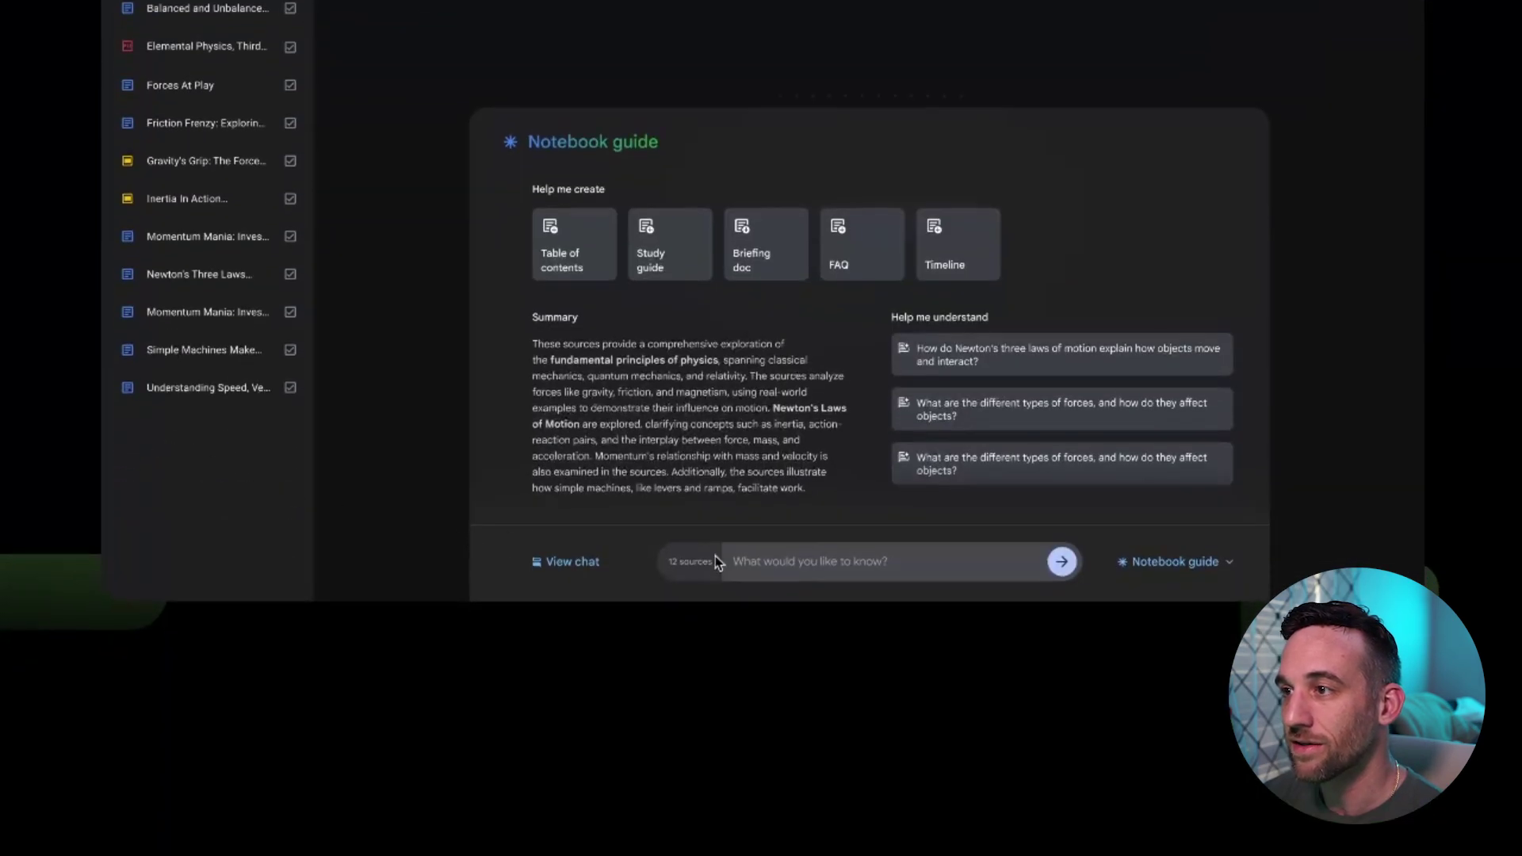
scroll(737, 569, up, 1)
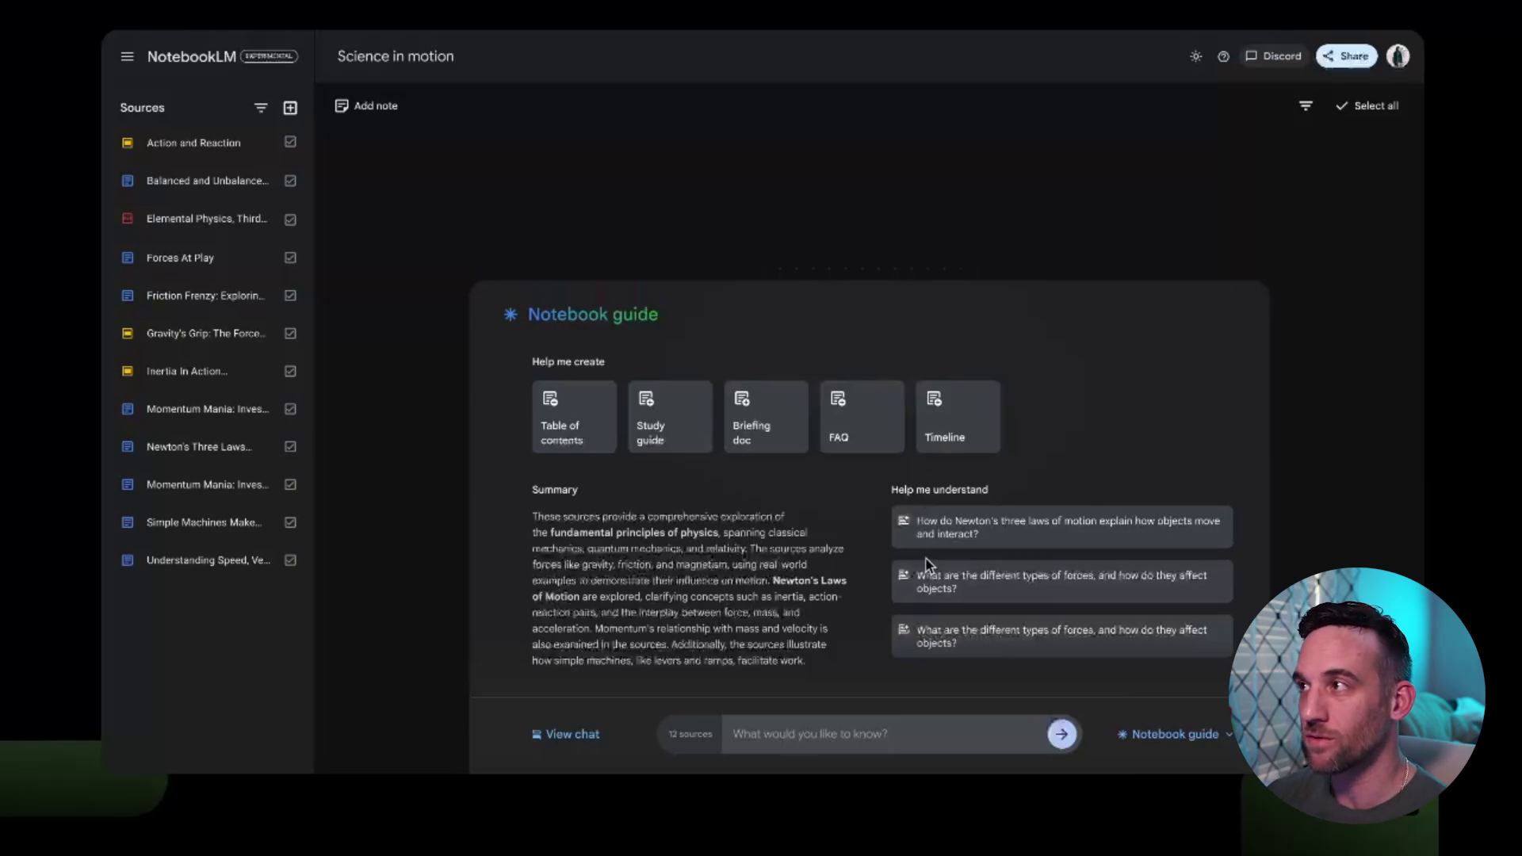
scroll(927, 565, down, 10)
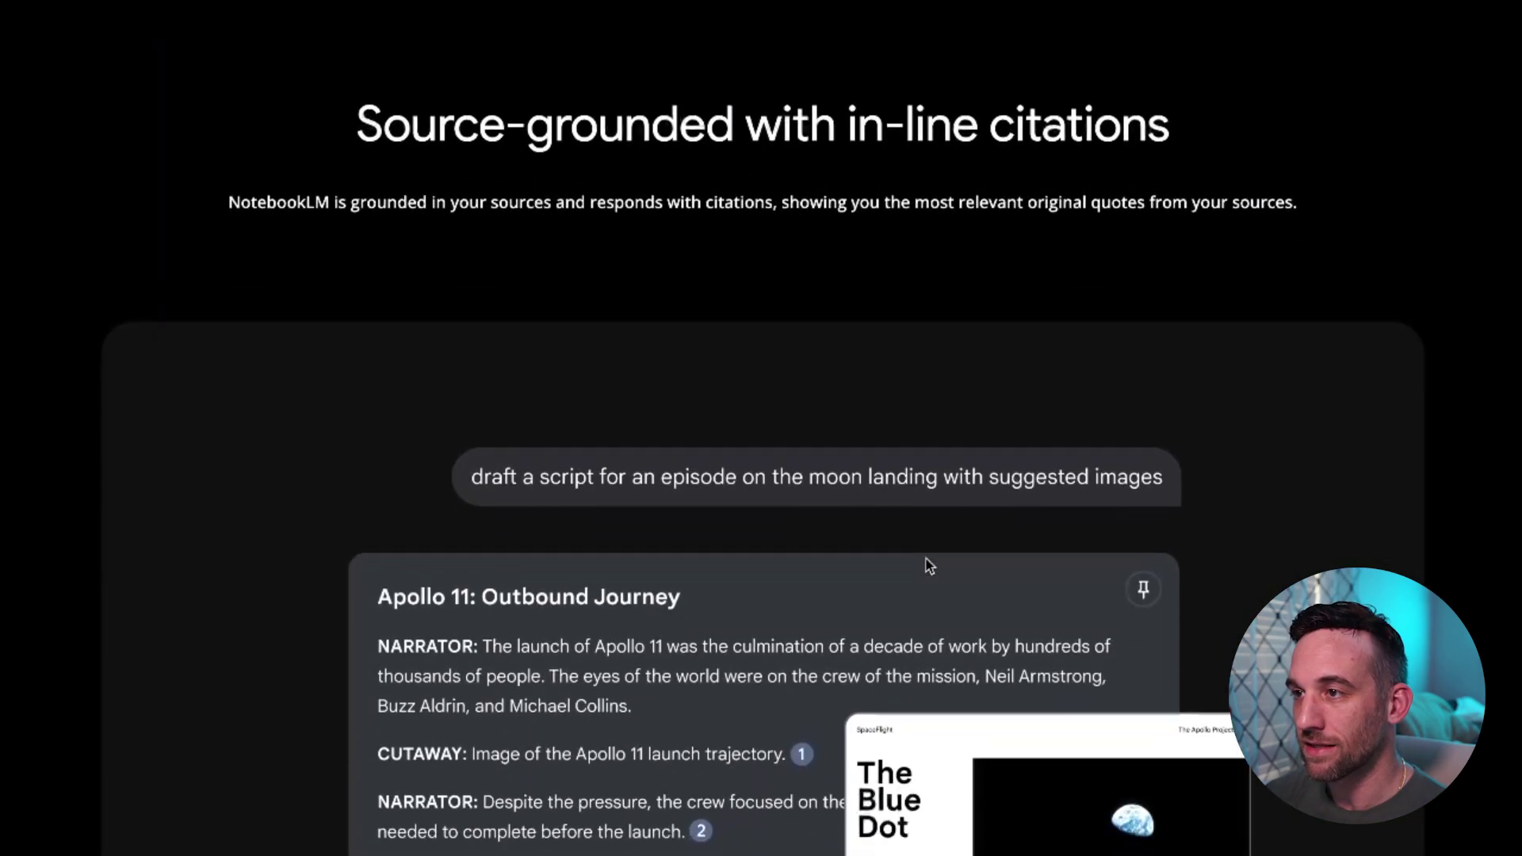
- Scroll further down the NotebookLM landing page
scroll(765, 538, down, 1)
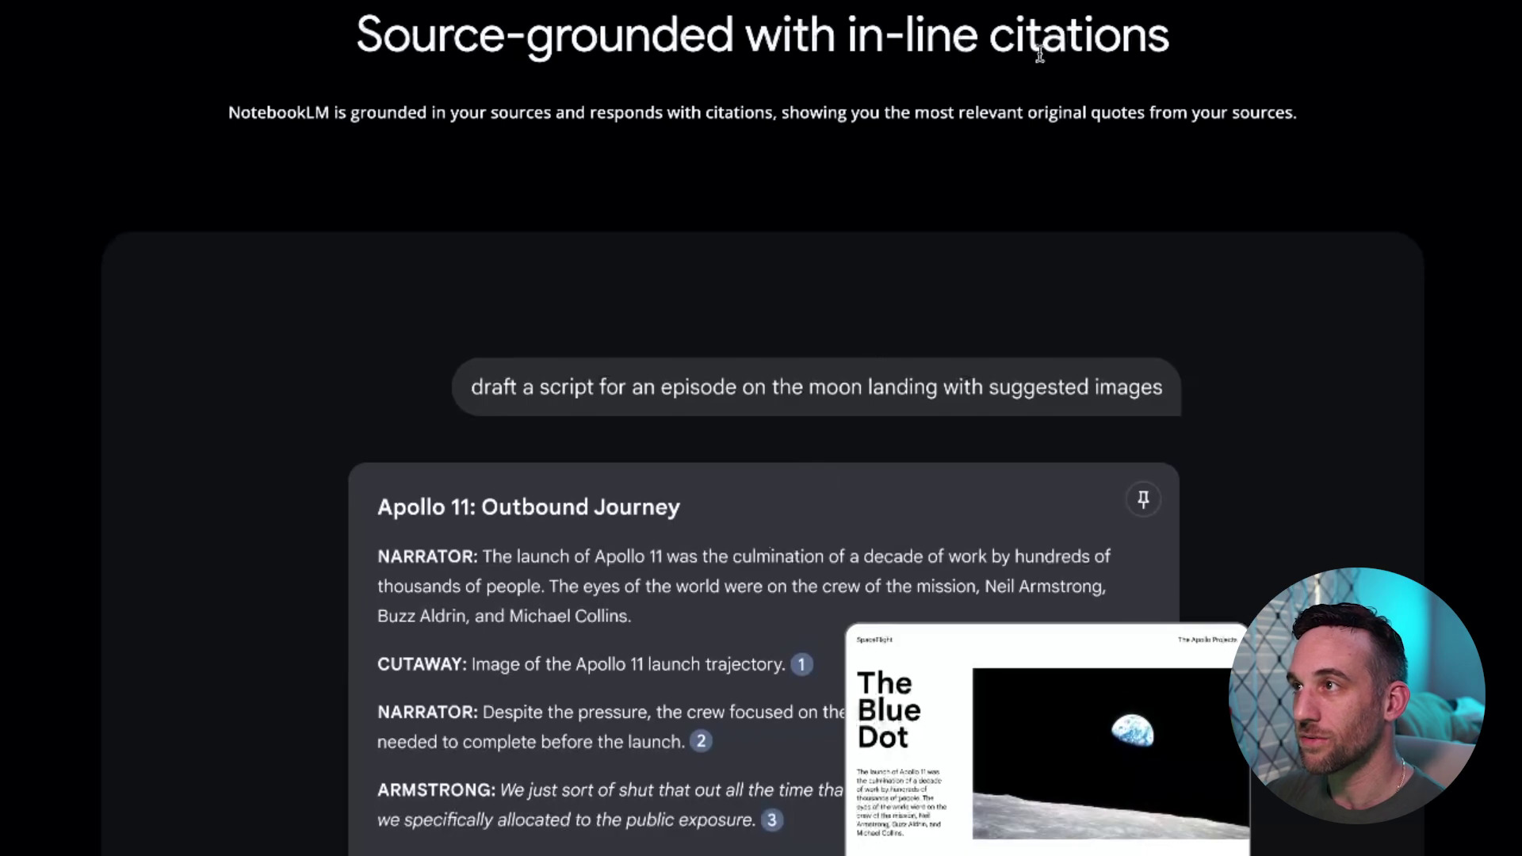
scroll(857, 547, down, 2)
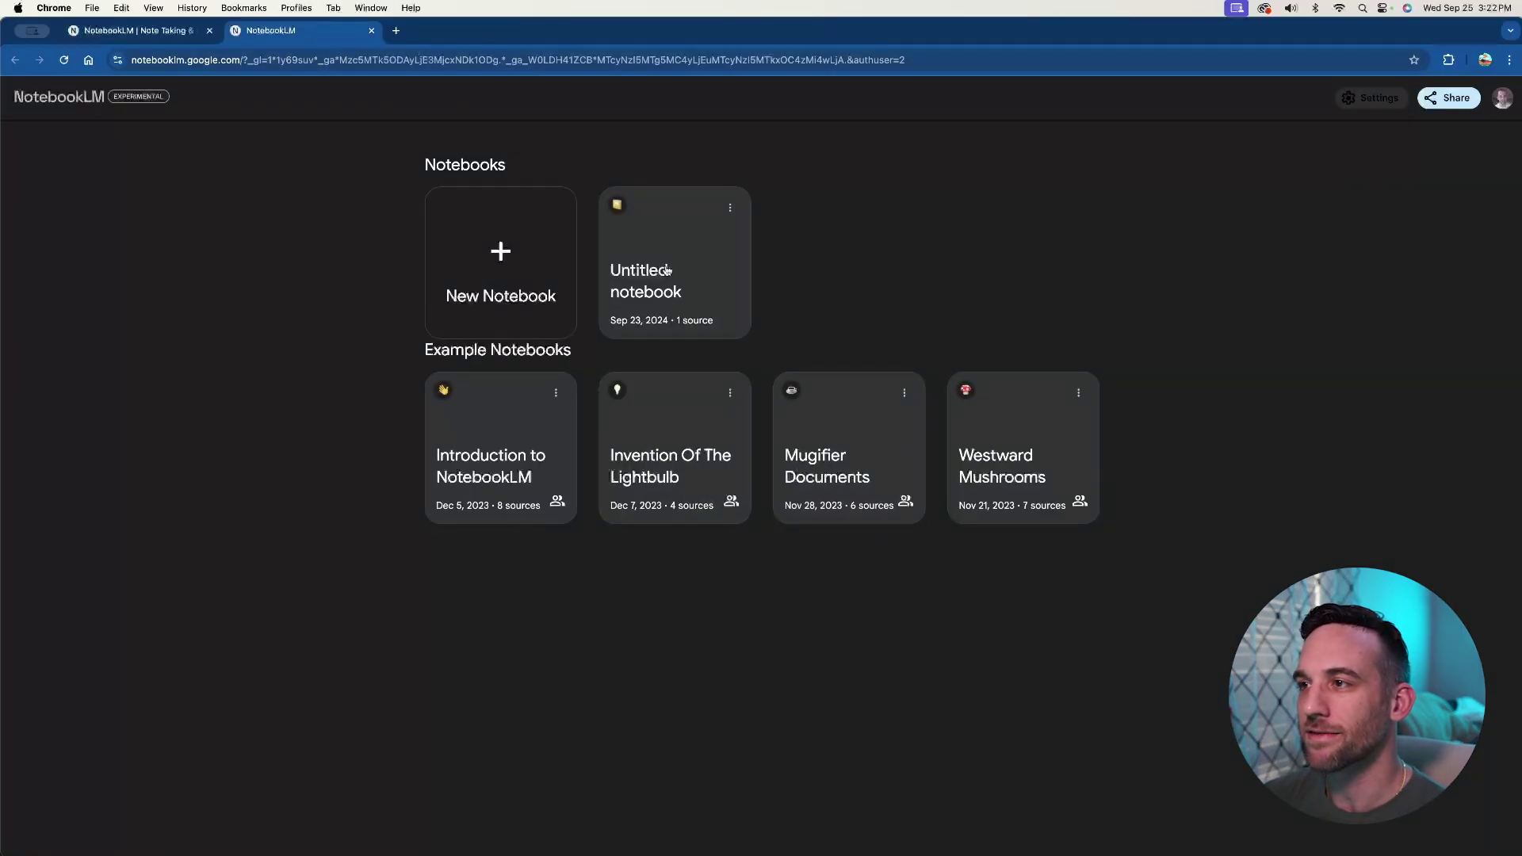
- Open the Invention Of The Lightbulb example and ask its first suggested question about challenges and innovations
click(678, 428)
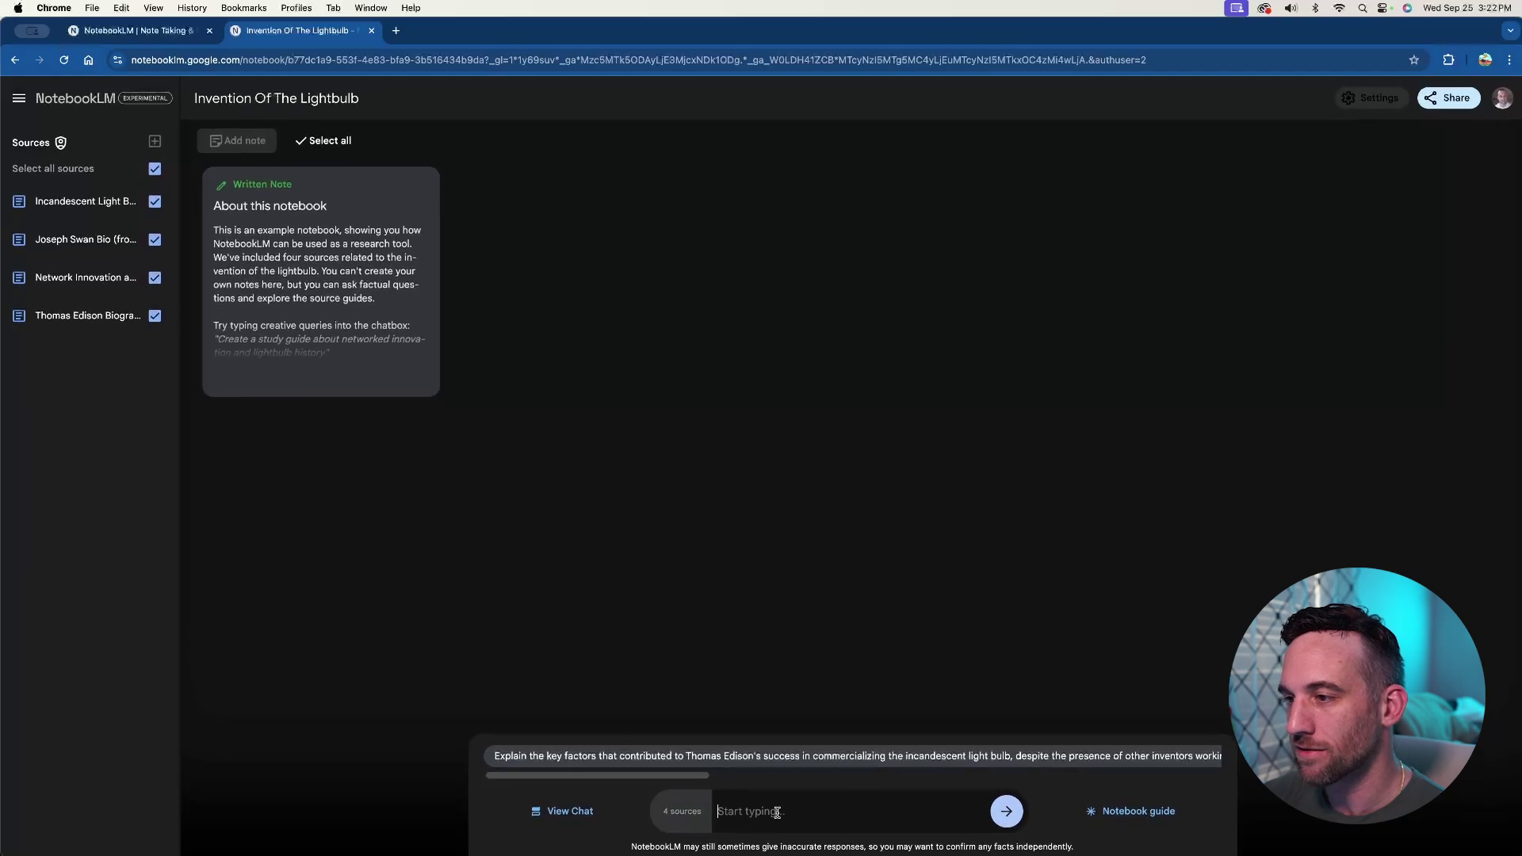
click(1093, 814)
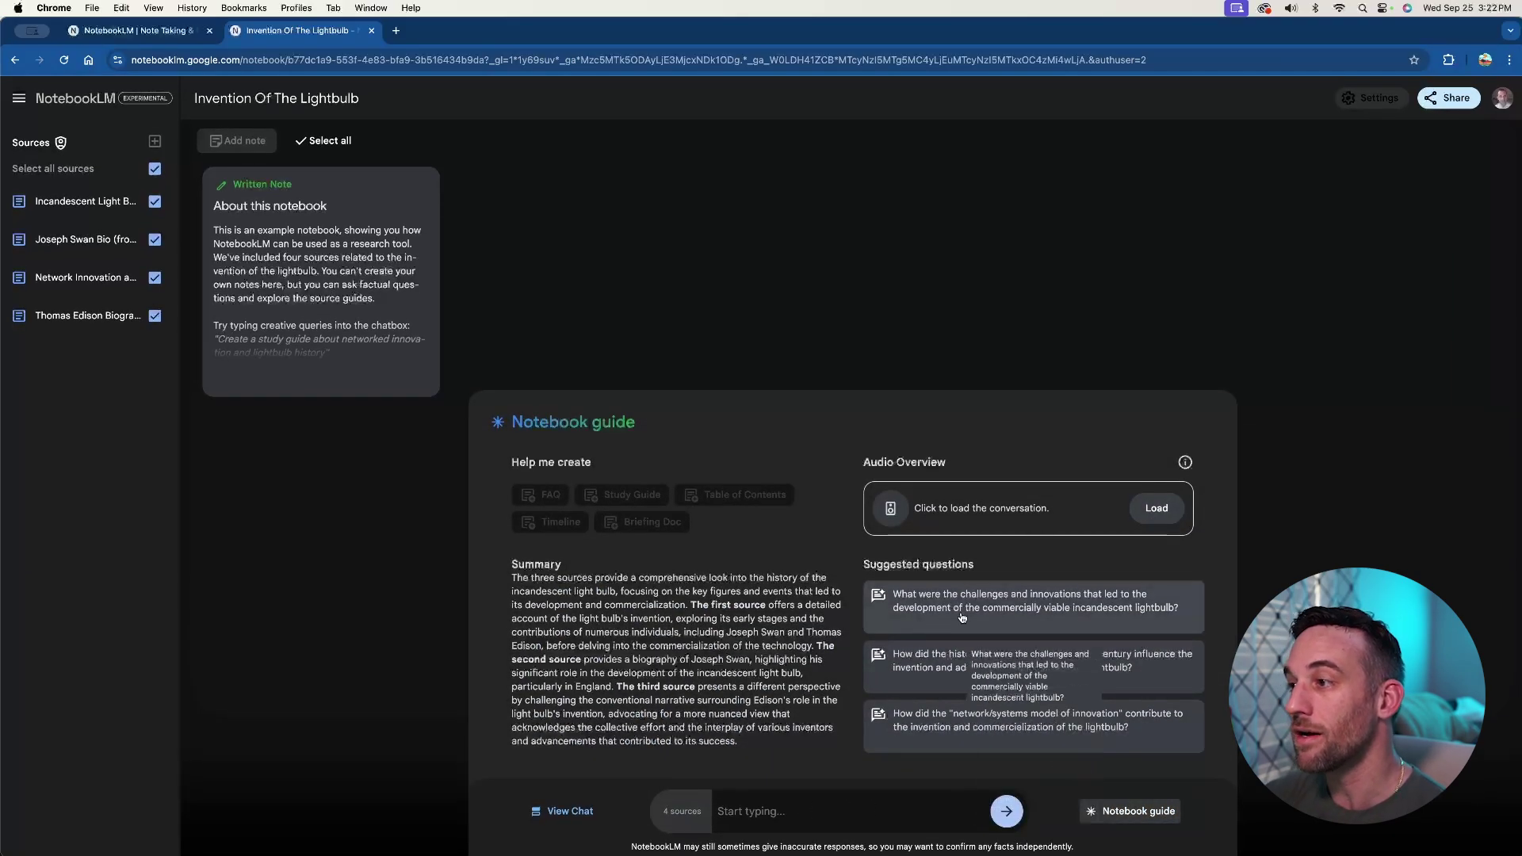
click(1041, 597)
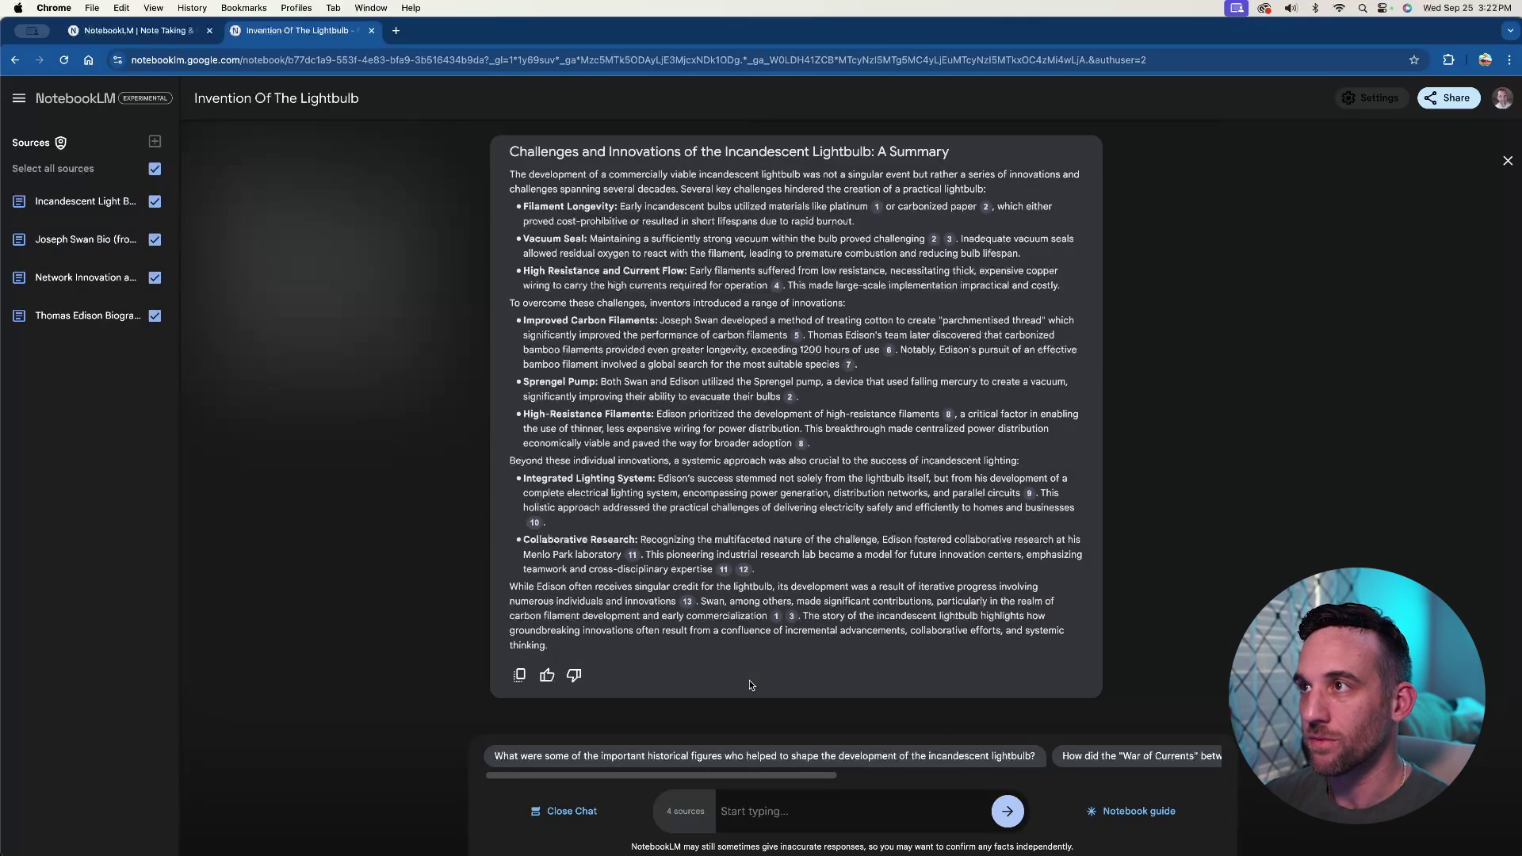
scroll(769, 554, up, 1)
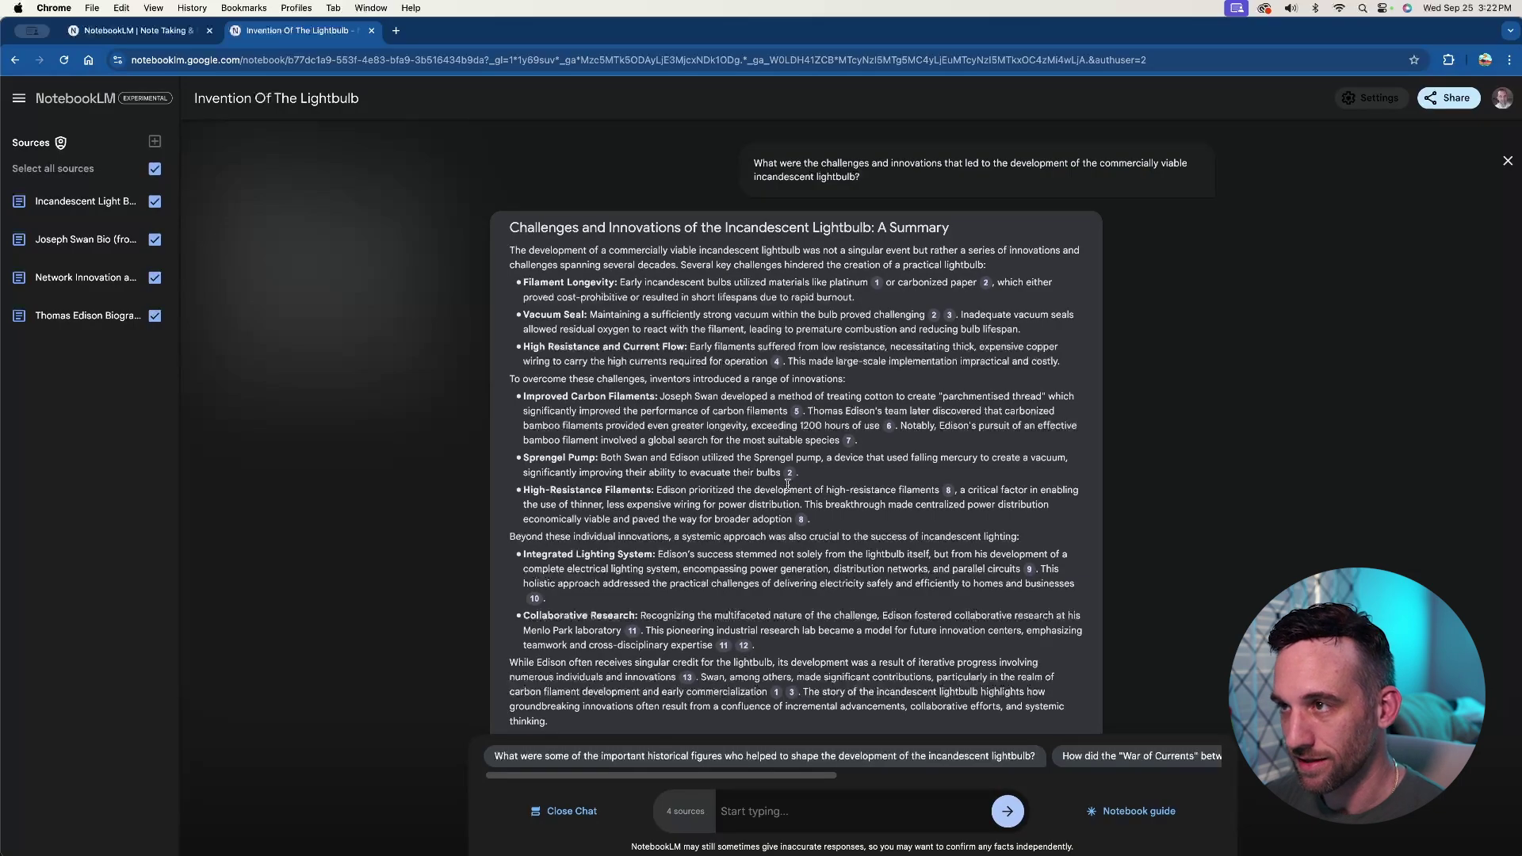
scroll(787, 484, down, 1)
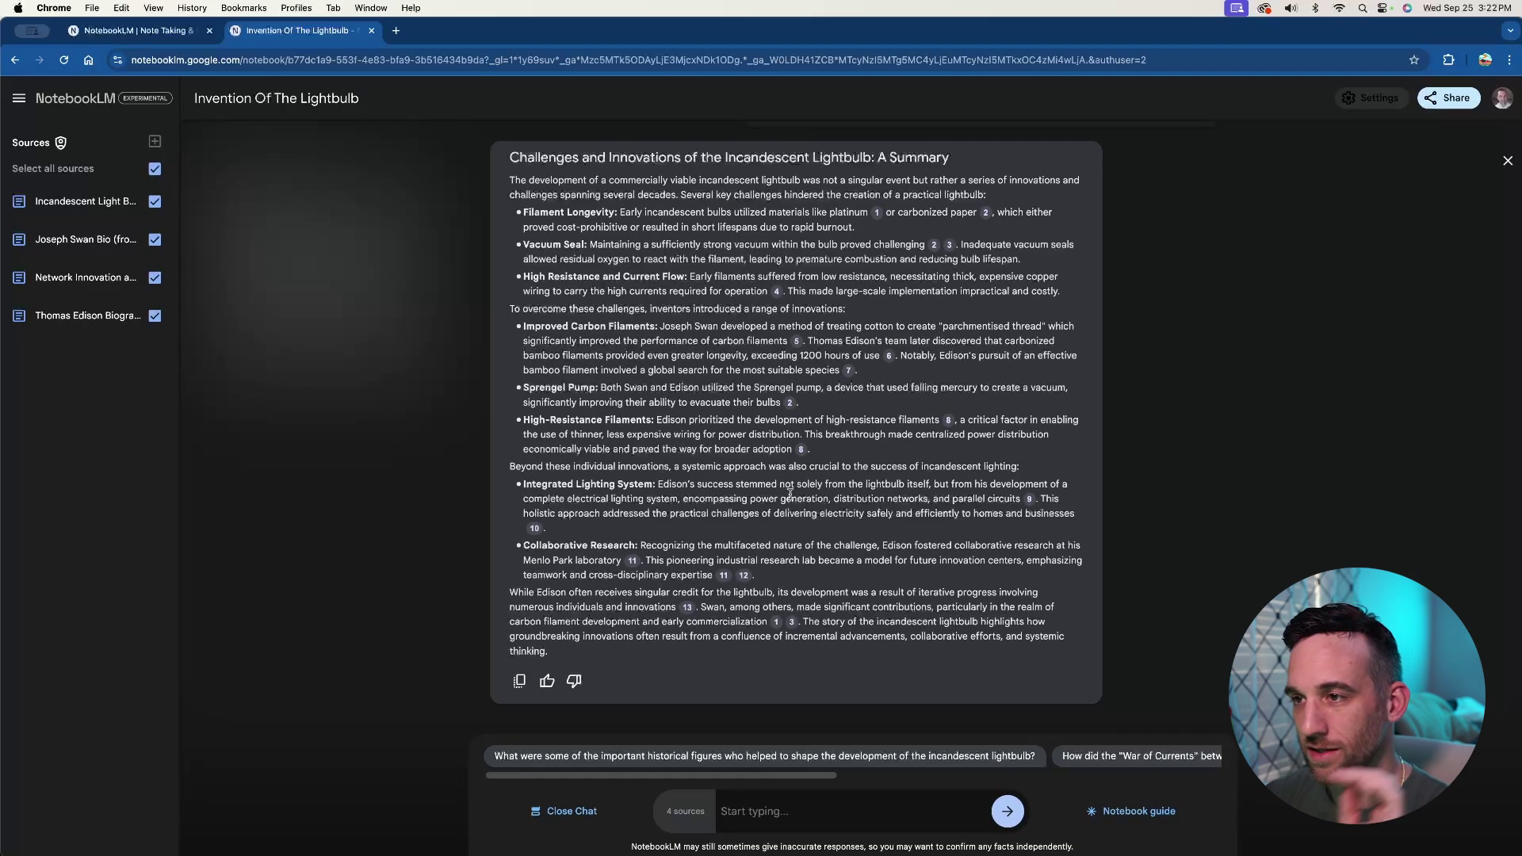
scroll(790, 495, down, 1)
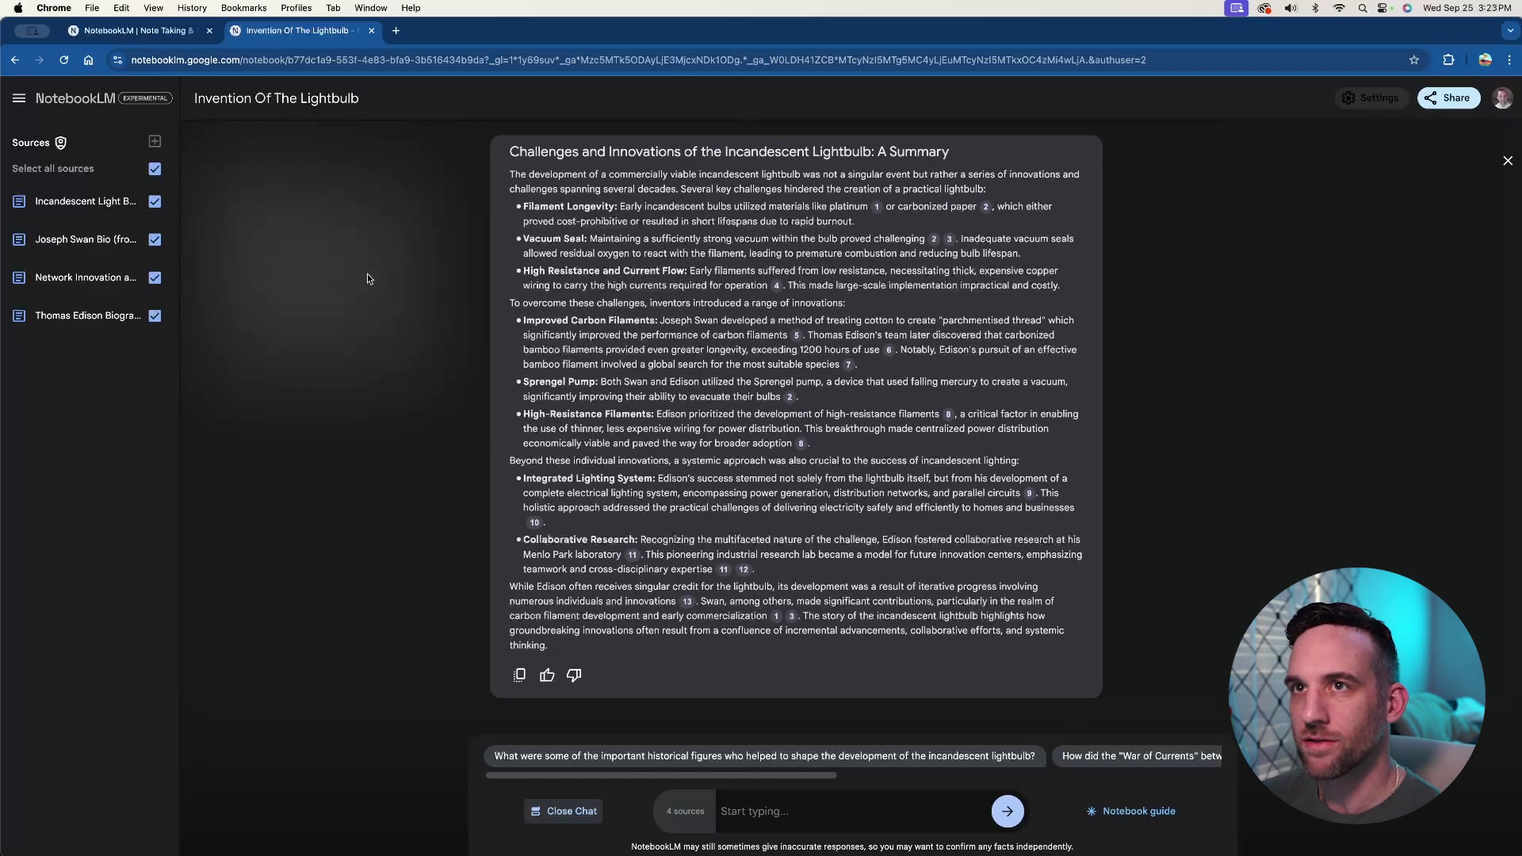
- Collapse and re-expand the sources panel, then return to the notebooks list
click(19, 97)
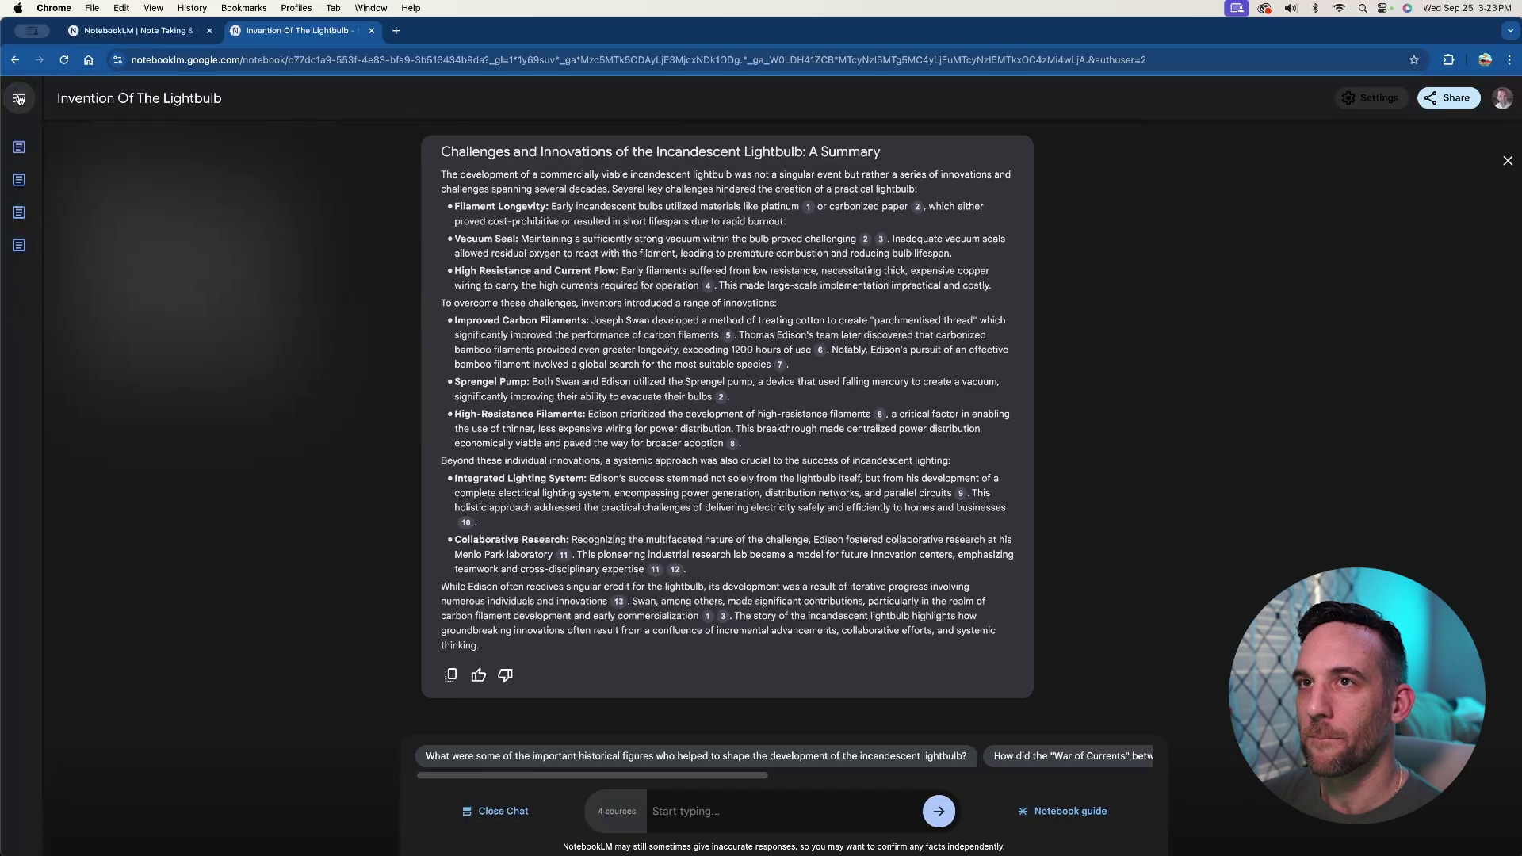
click(18, 97)
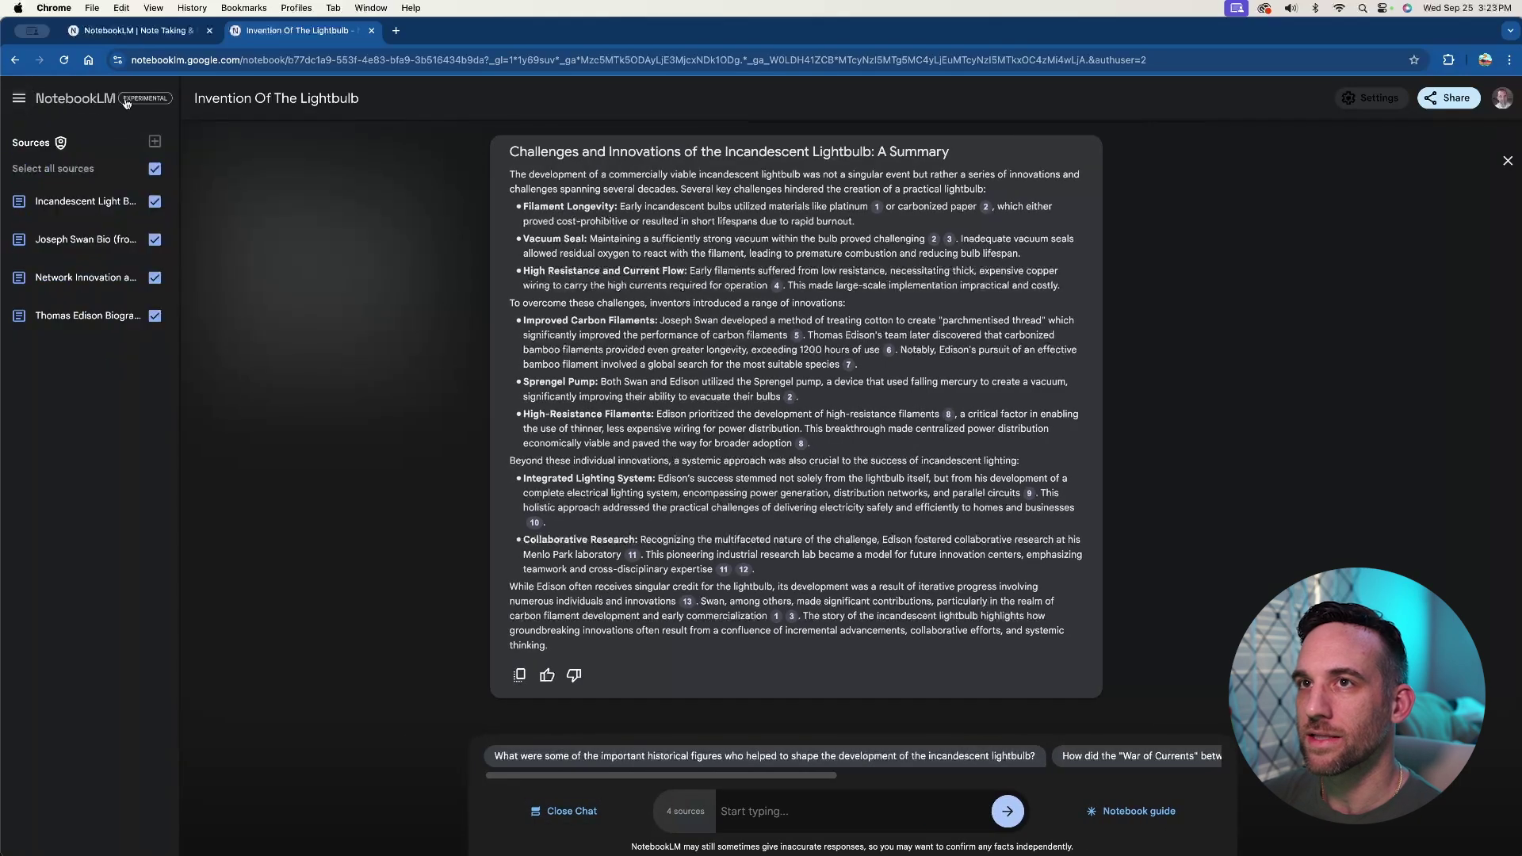
click(13, 59)
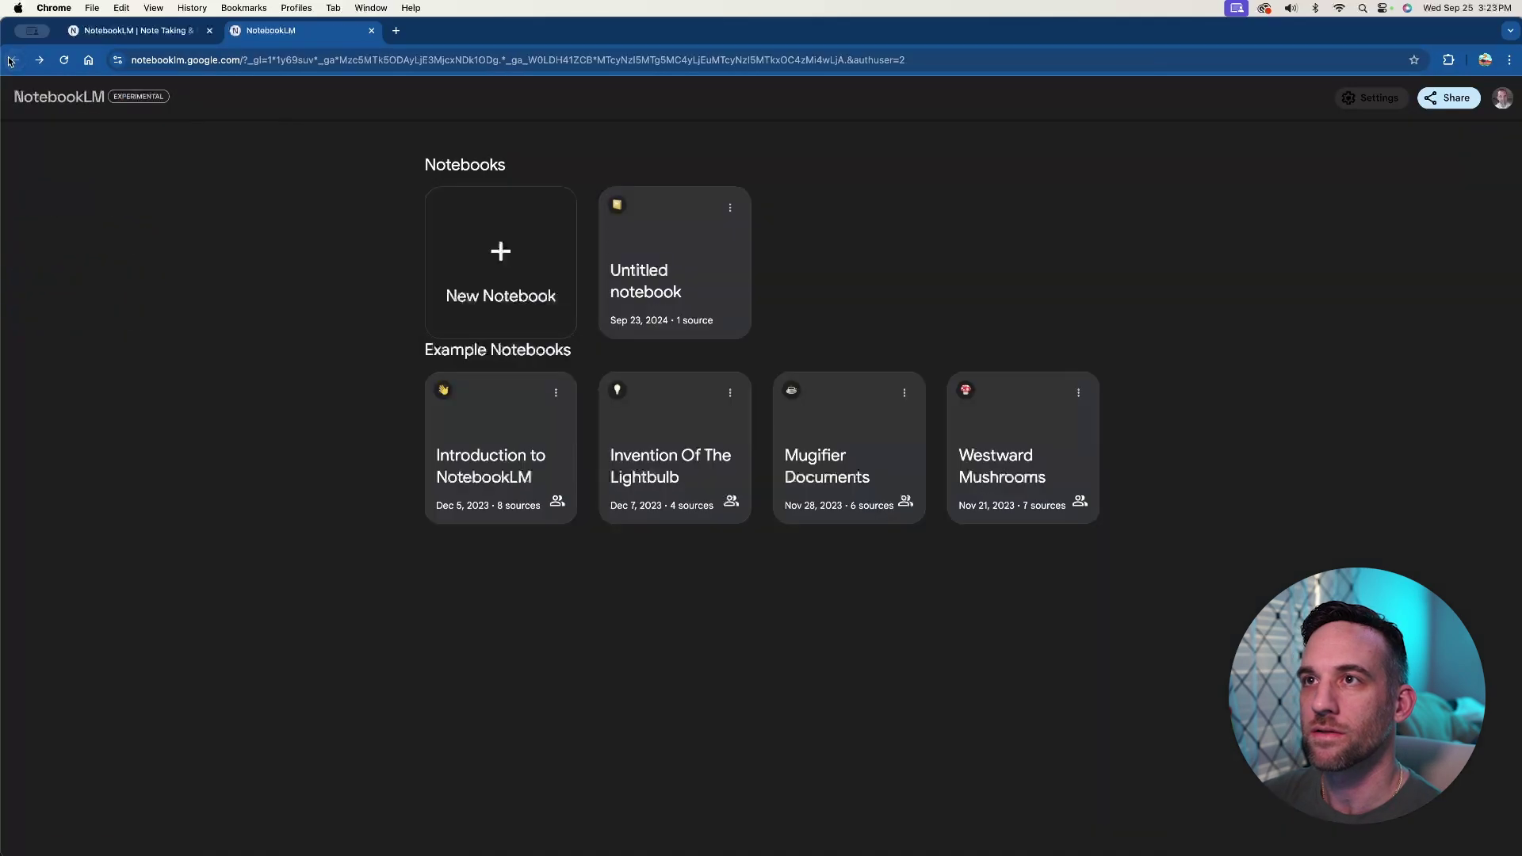
- Open the Untitled Power of Habit notebook and generate a Study Guide from its notebook guide
click(672, 256)
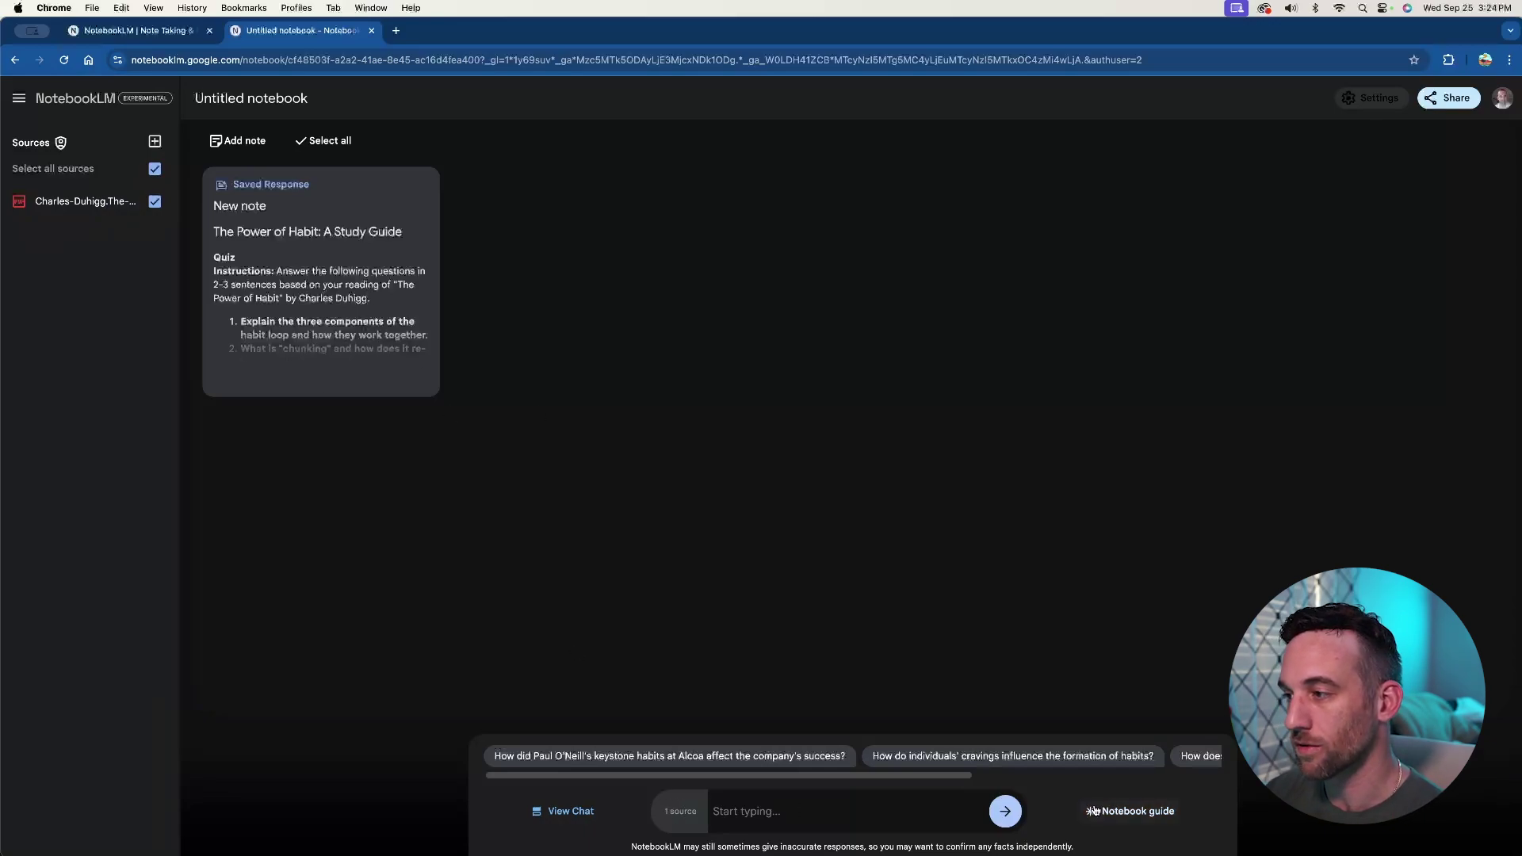
click(1131, 811)
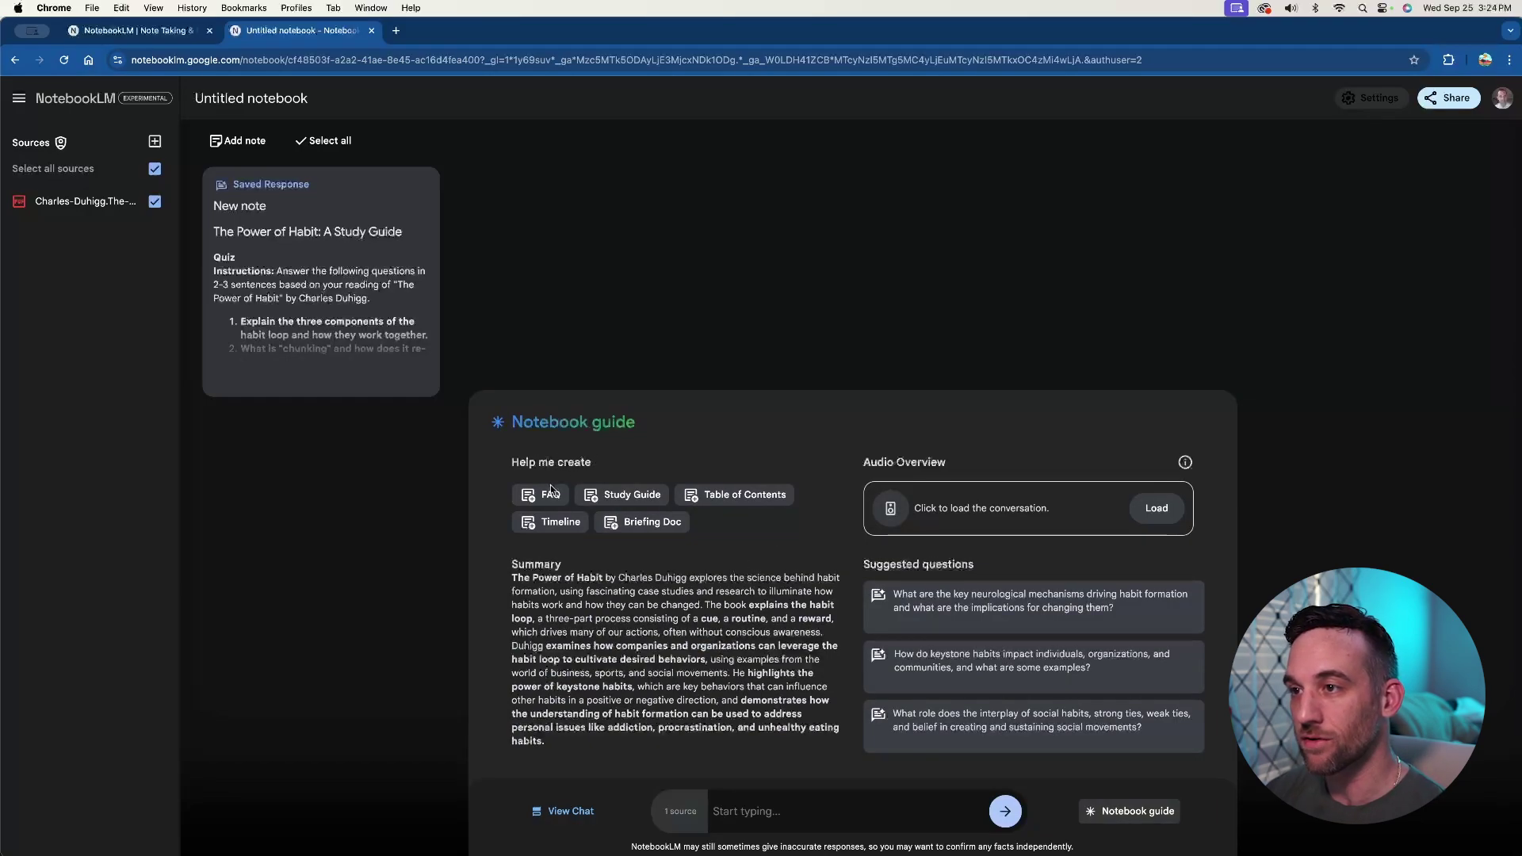
click(633, 496)
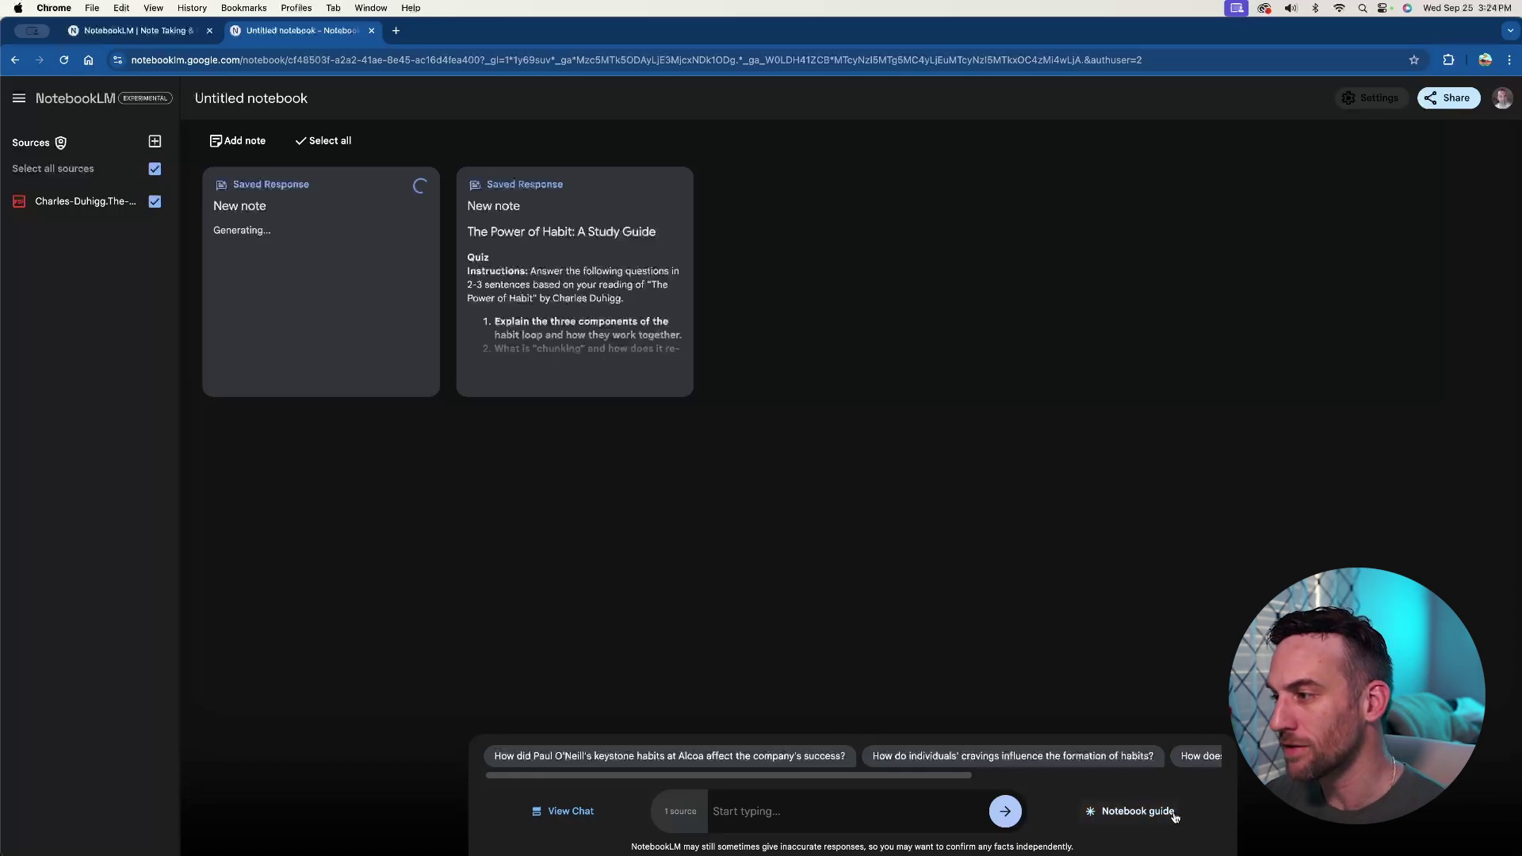
- Reopen the notebook guide and scroll into 'The Power of Habit Study Guide' note
click(1129, 813)
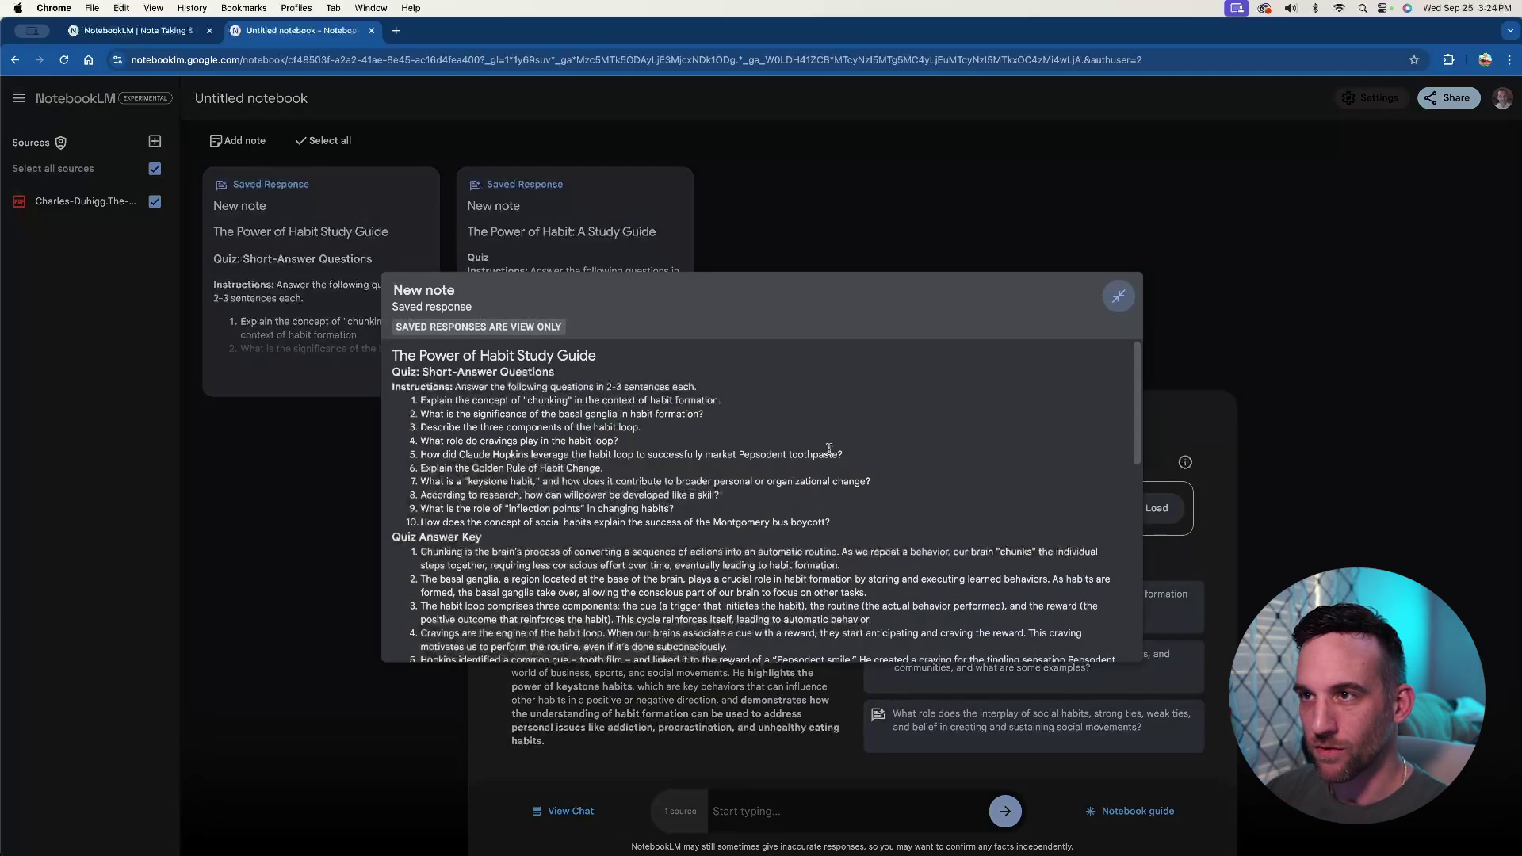
scroll(828, 449, down, 15)
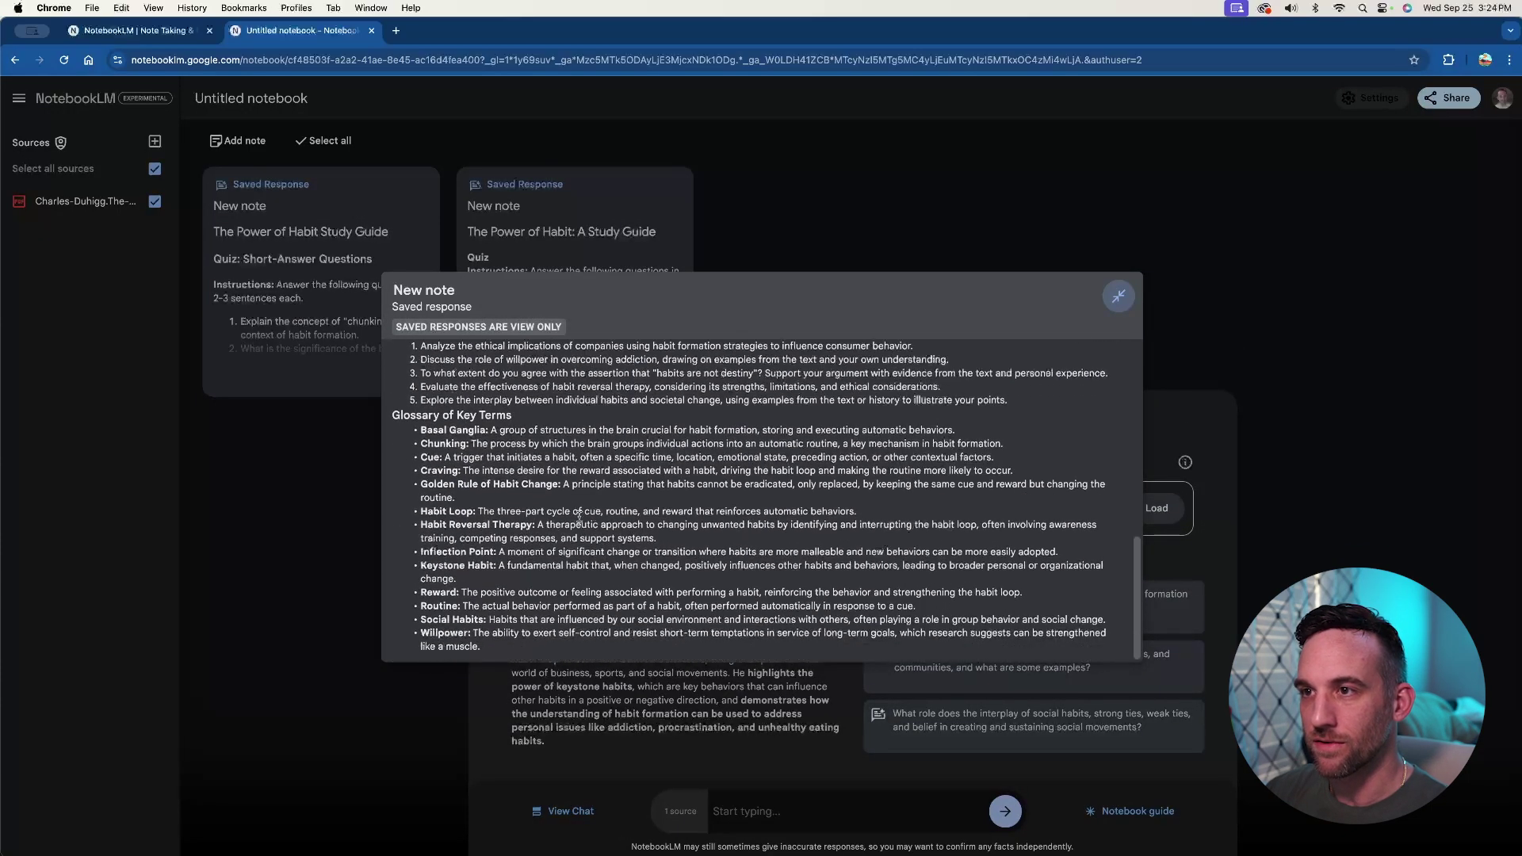
- Read through the quiz, essay questions and glossary, close the note, and load the Audio Overview
scroll(578, 517, up, 15)
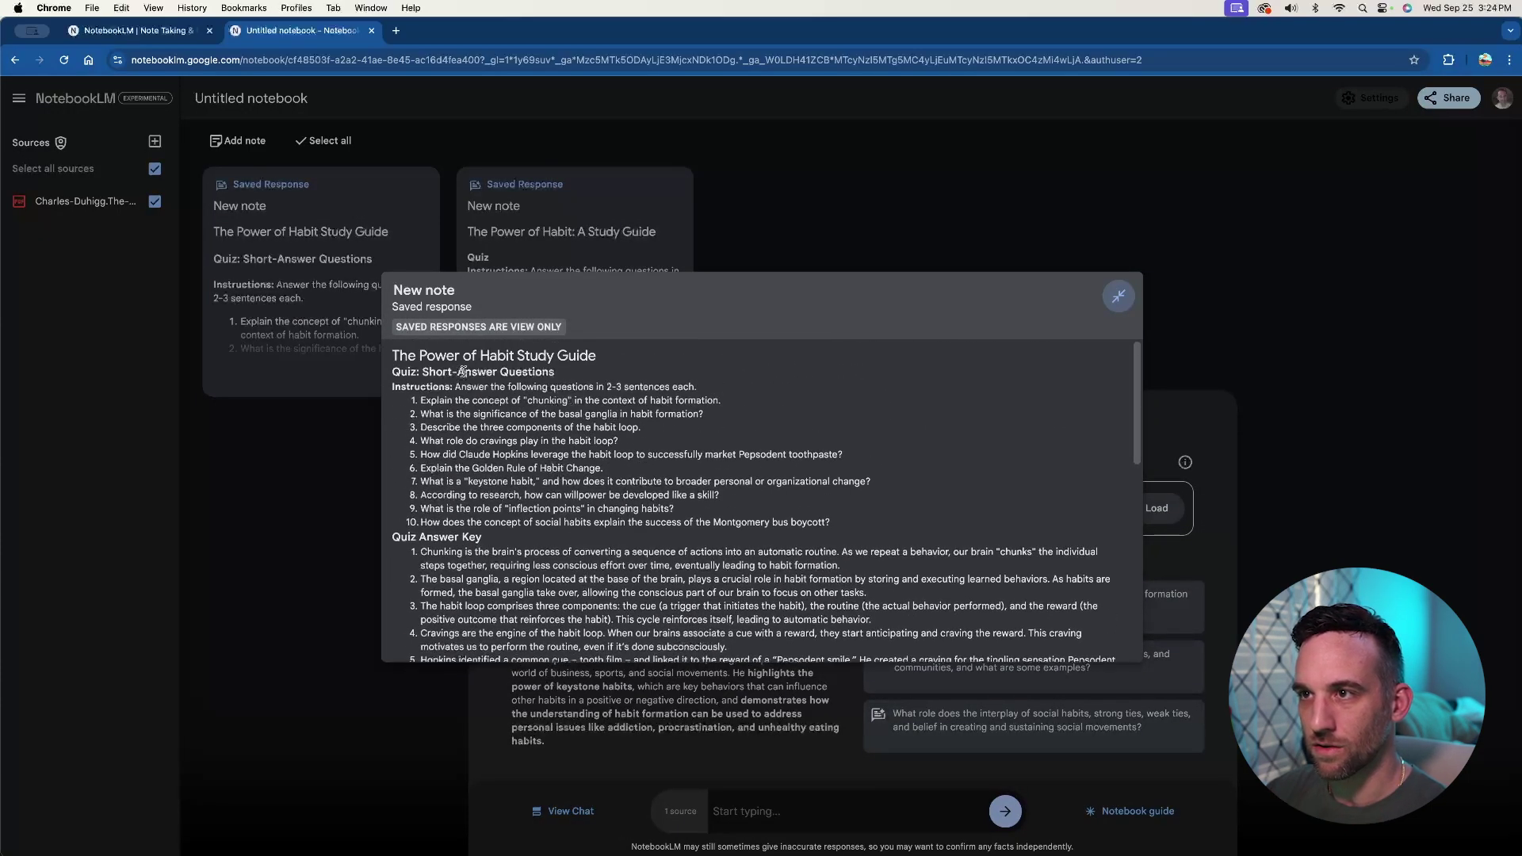
scroll(484, 374, down, 10)
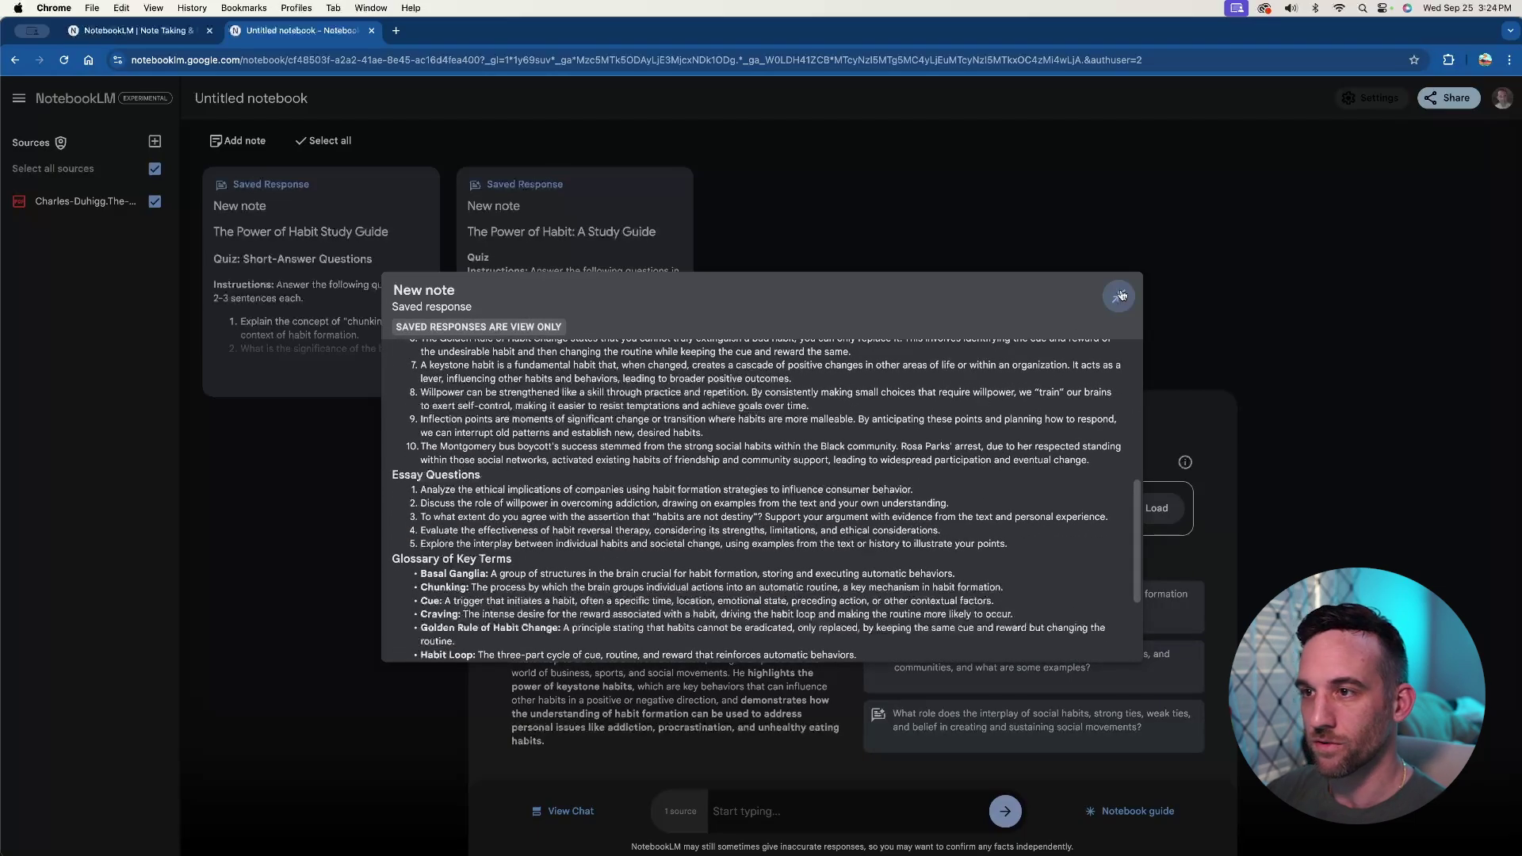
click(1119, 297)
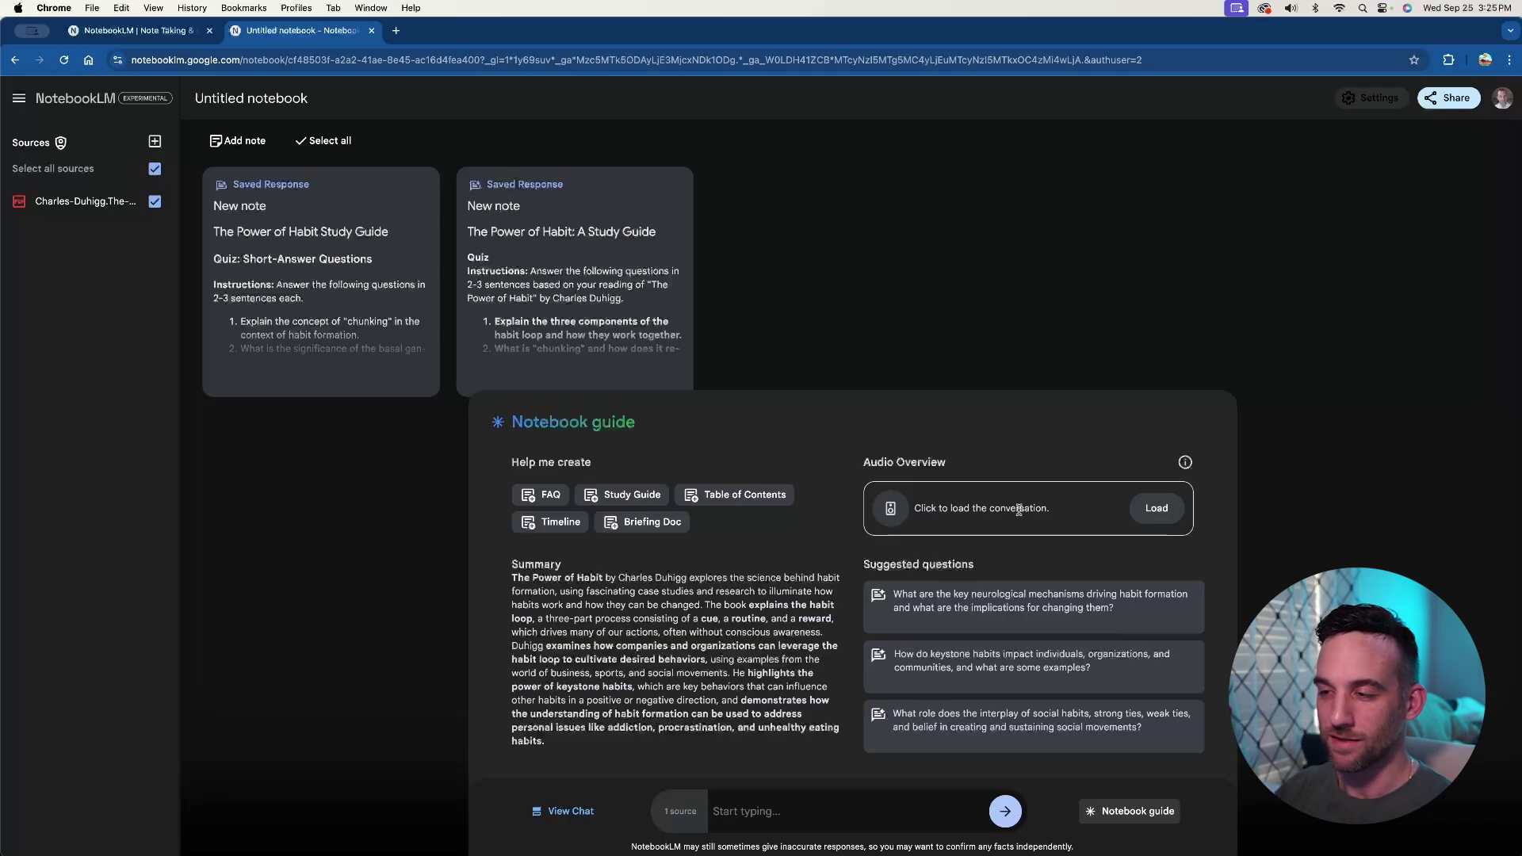
click(1156, 508)
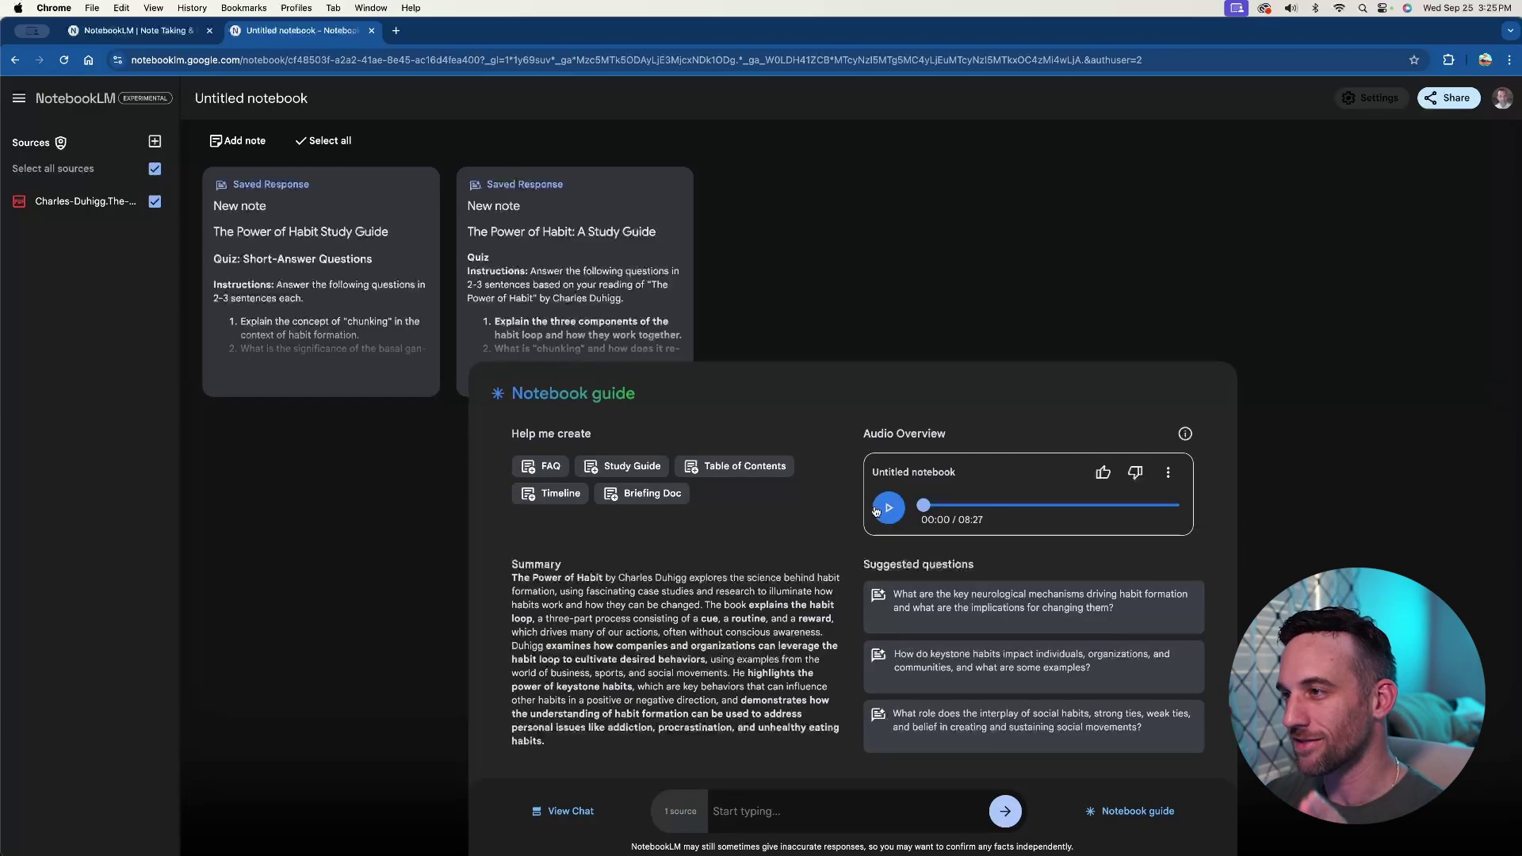
- Play the Audio Overview conversation, then pause it at 00:32 of 08:27
click(888, 507)
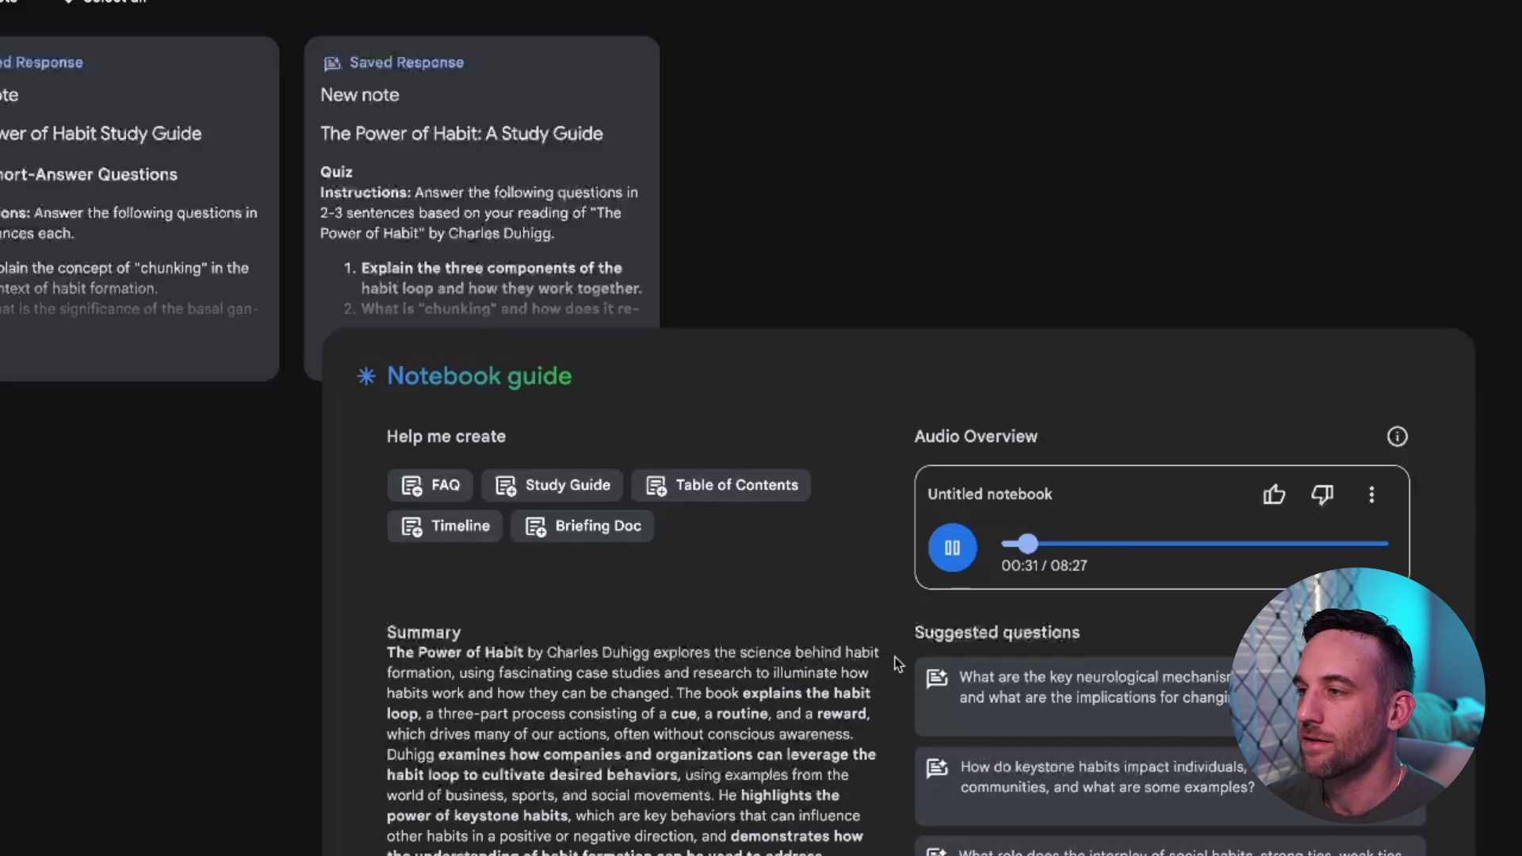
click(952, 547)
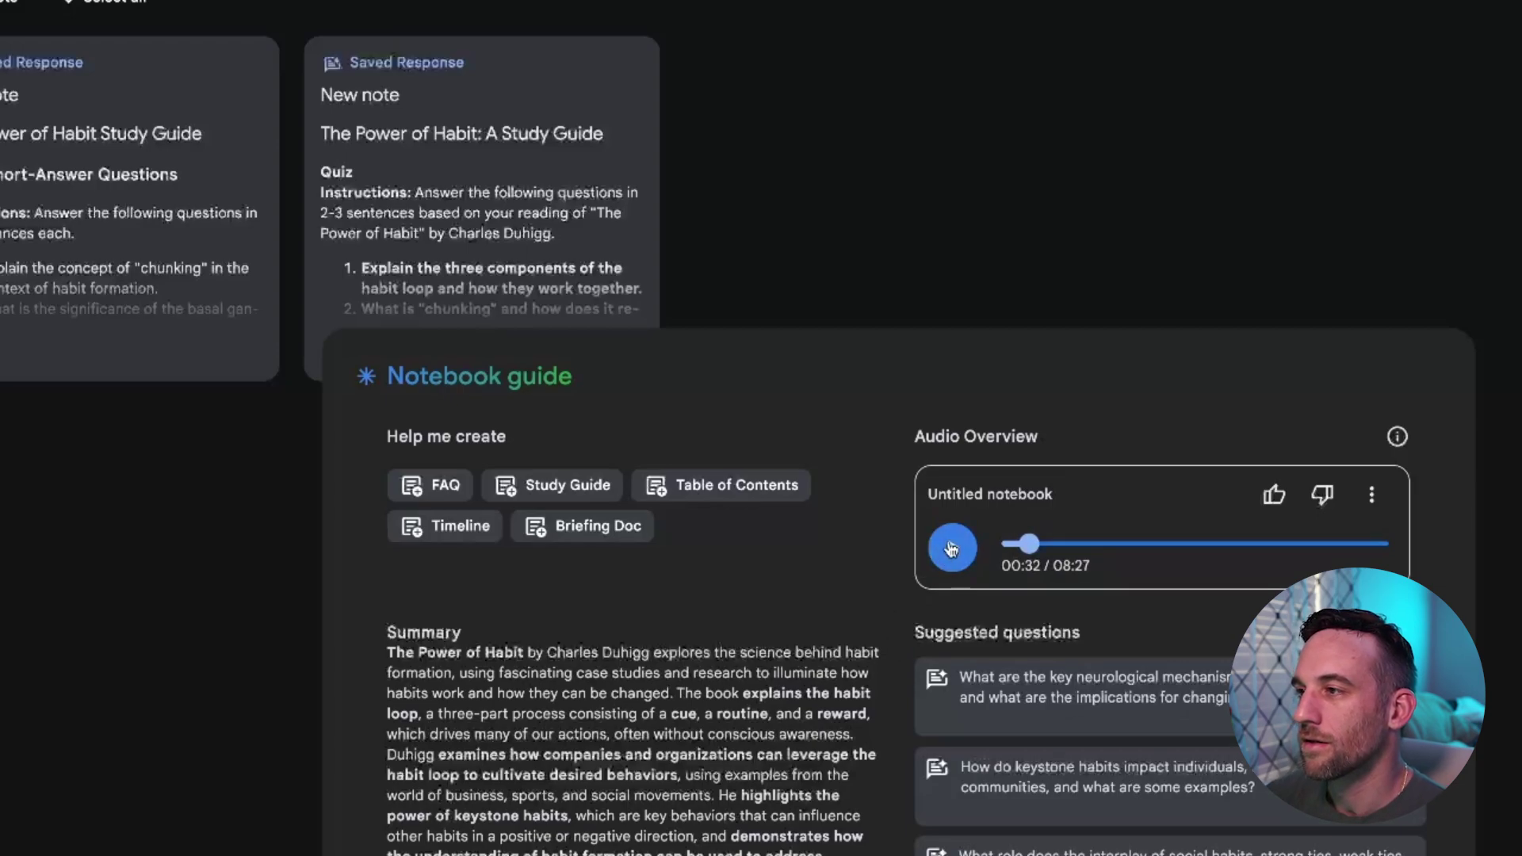